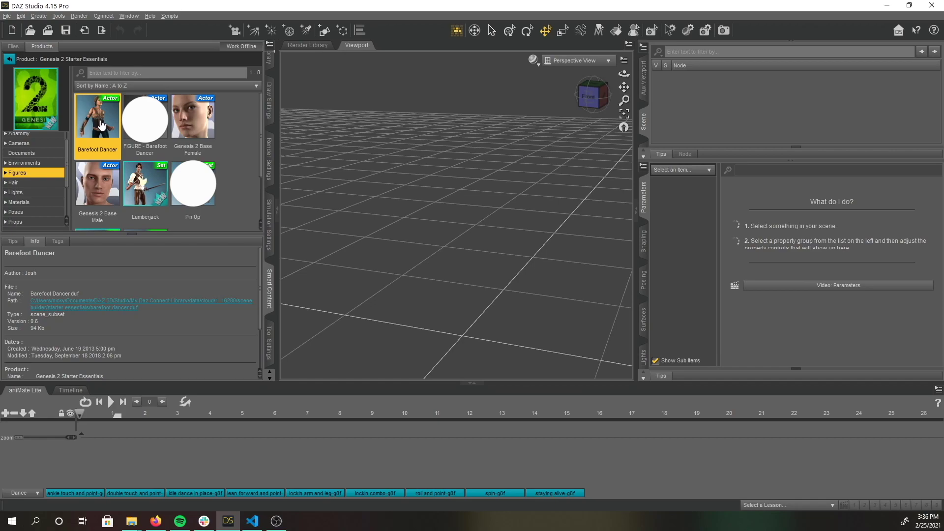
Step: Load the Barefoot Dancer (Genesis 2 Female) figure and collapse the left panels to widen the viewport
double_click(101, 126)
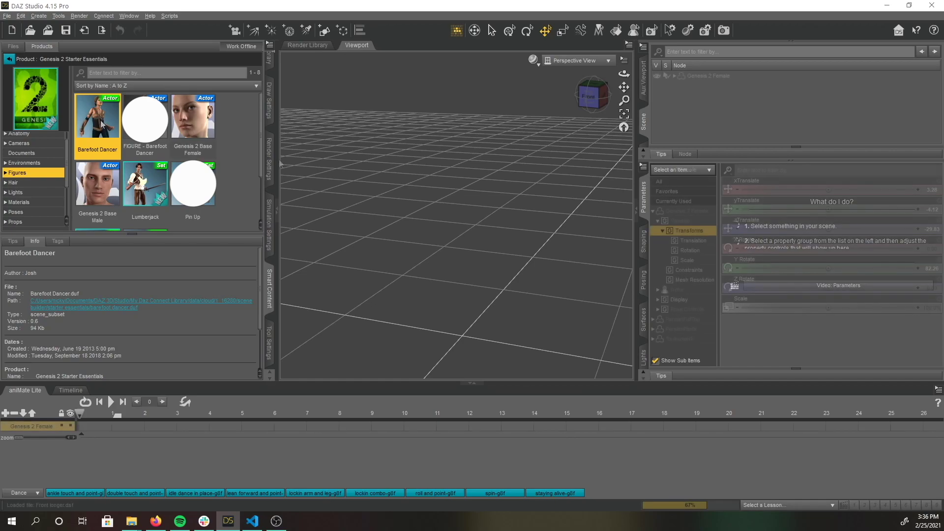
left_click(268, 270)
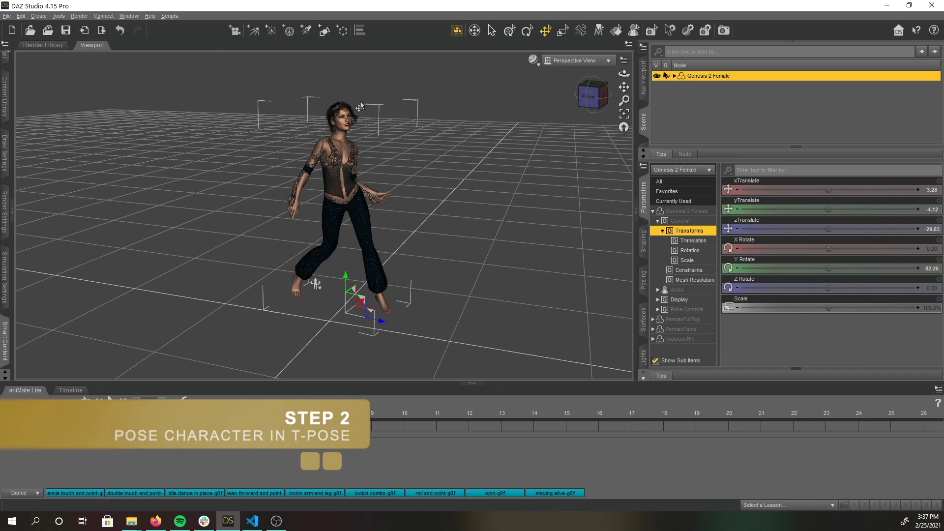
Step: Select the whole Genesis 2 Female and clear her figure animation, returning her to a T-pose
left_click(350, 169)
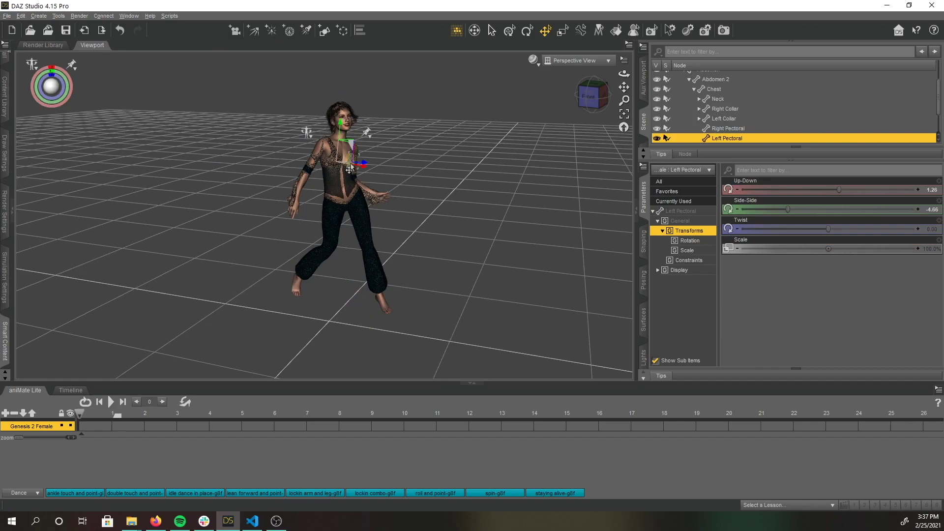
left_click(712, 75)
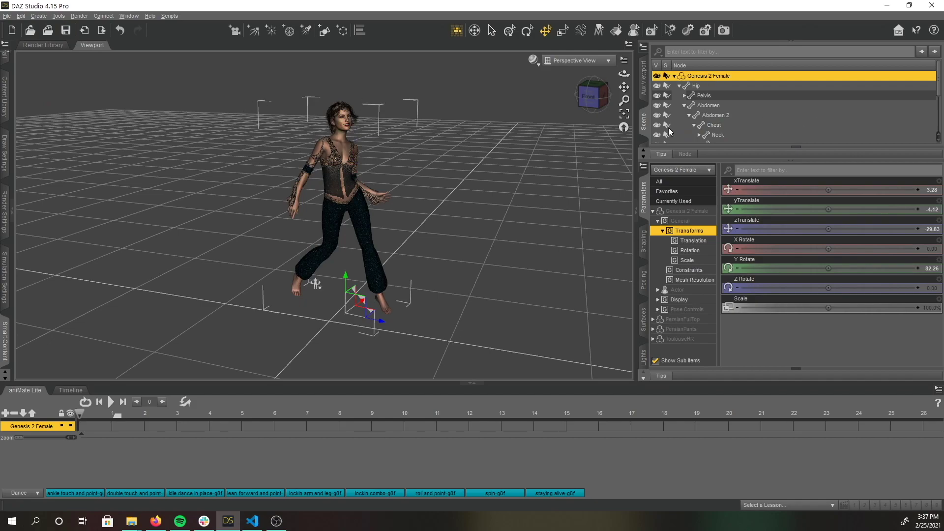
left_click(21, 16)
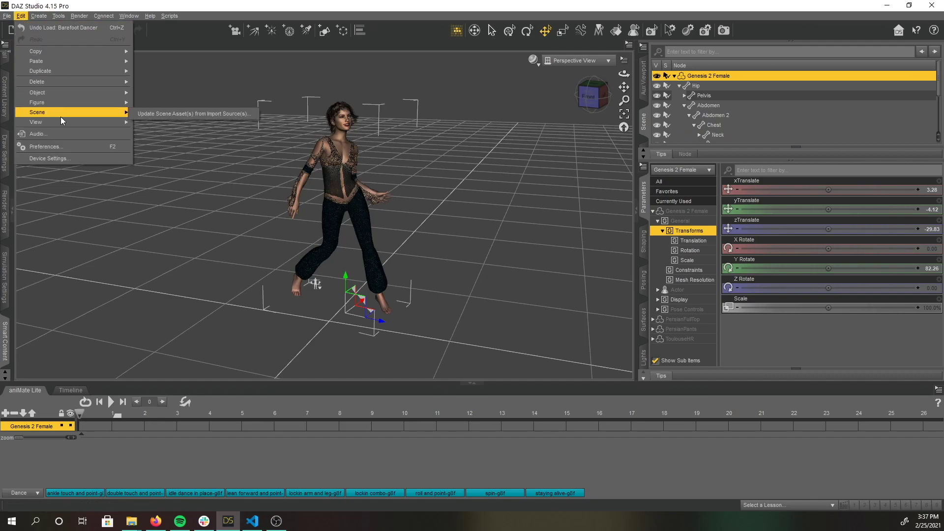
mouse_move(56, 107)
mouse_move(156, 261)
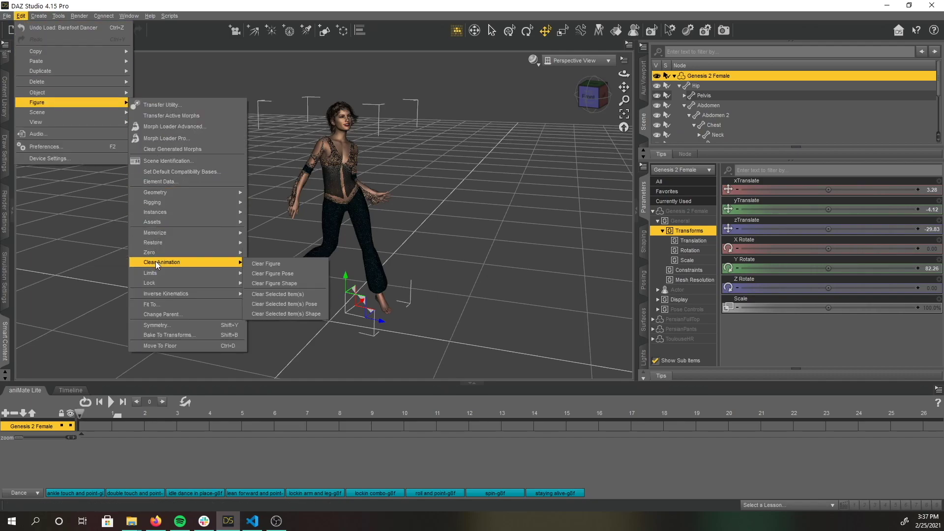
left_click(290, 262)
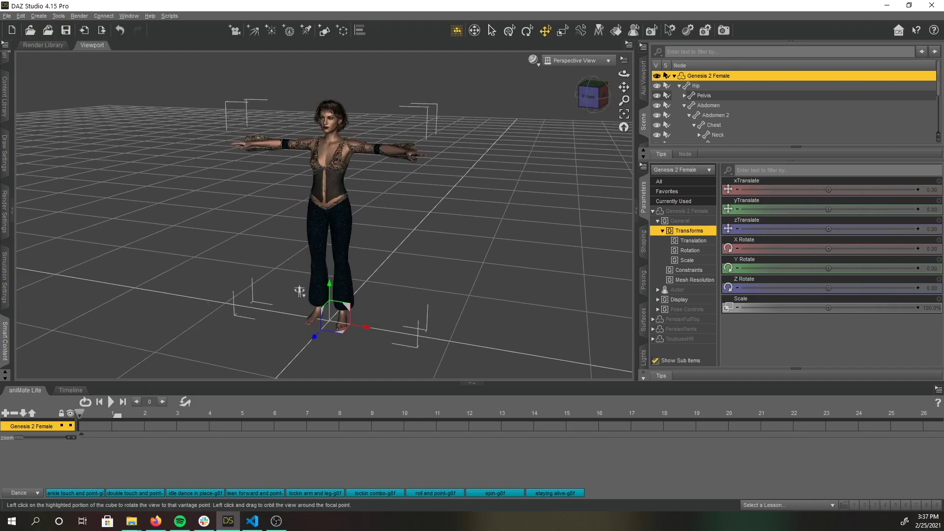
left_click_drag(290, 263, 299, 183)
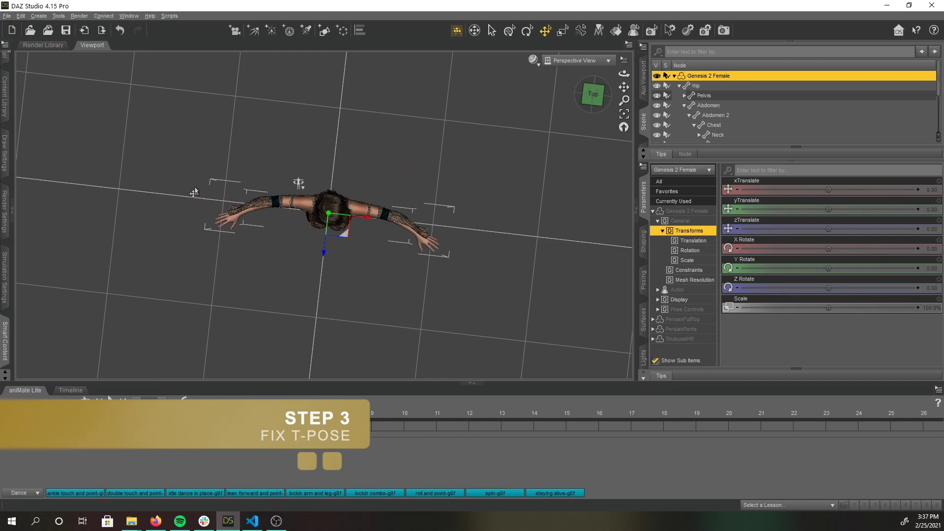
Step: Set the Right ForeArm Bend to -20
left_click_drag(577, 103, 261, 220)
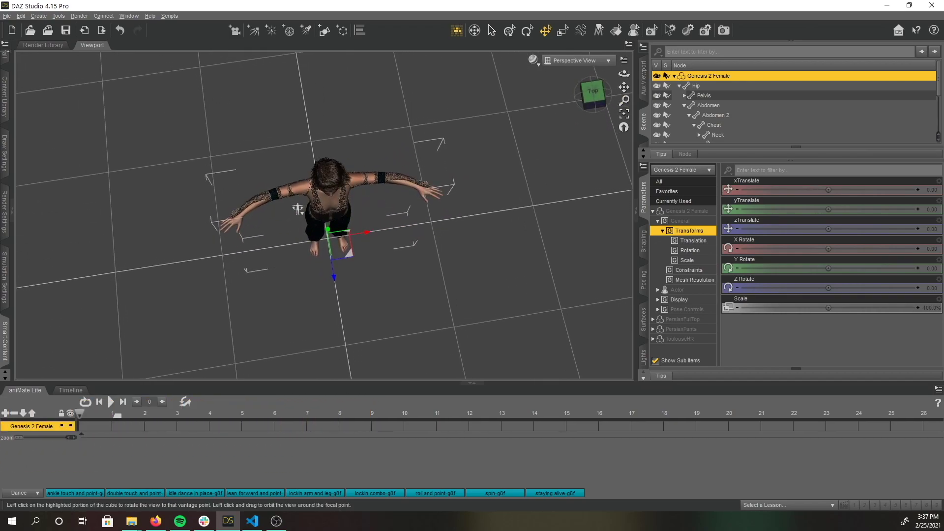
left_click(251, 204)
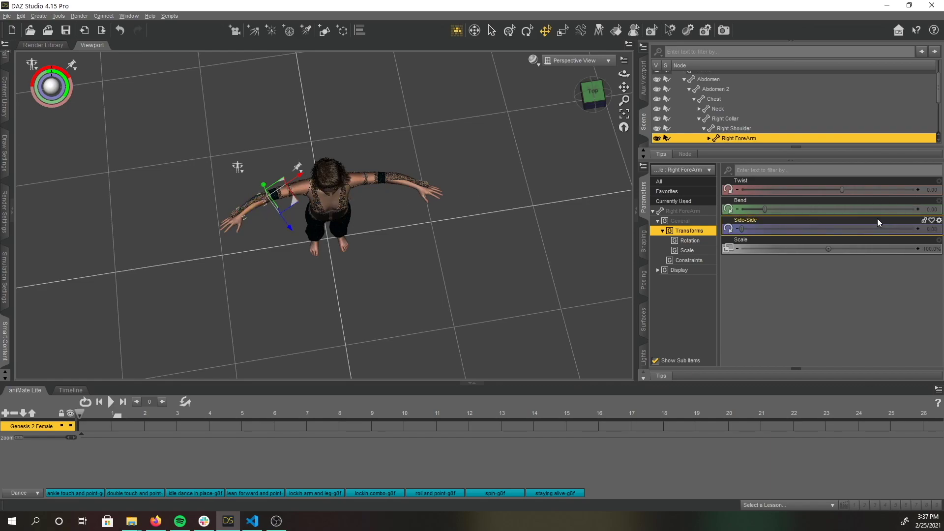
left_click_drag(765, 209, 760, 209)
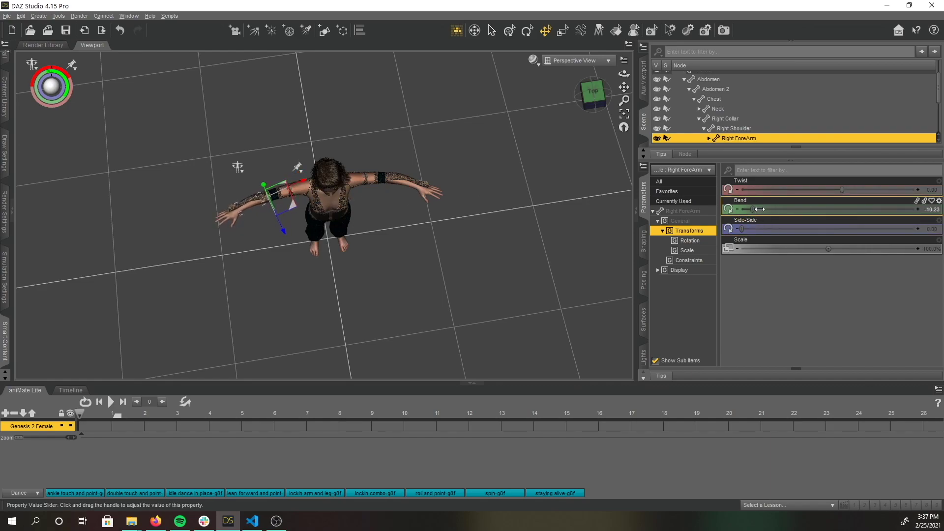
left_click(930, 210)
type("-20")
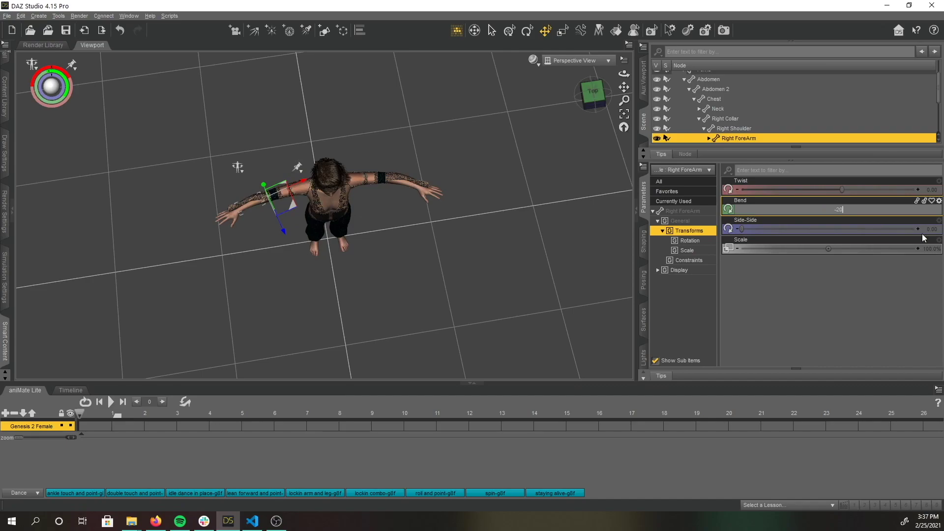
key("Return")
Step: Bend the Left ForeArm to 20, deselect everything, and view the figure from the front
left_click(407, 186)
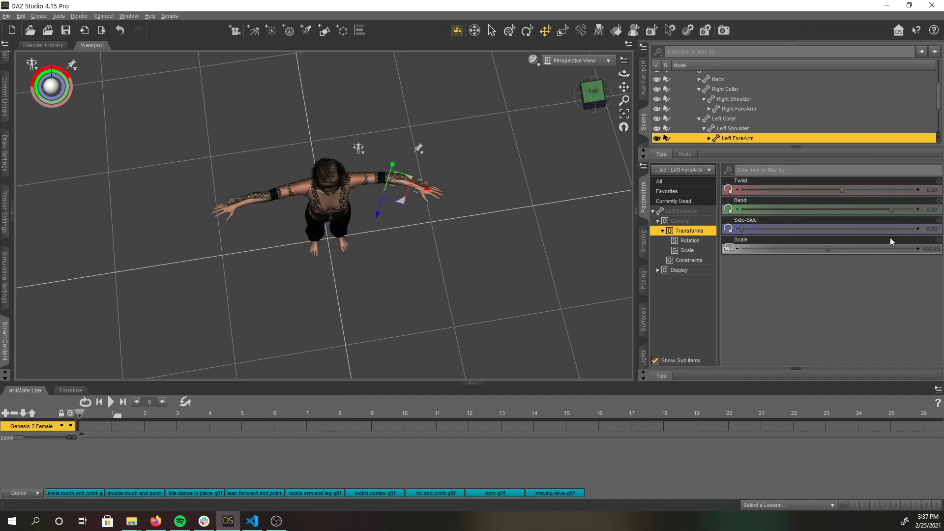
left_click(929, 210)
type("-20")
key("Return")
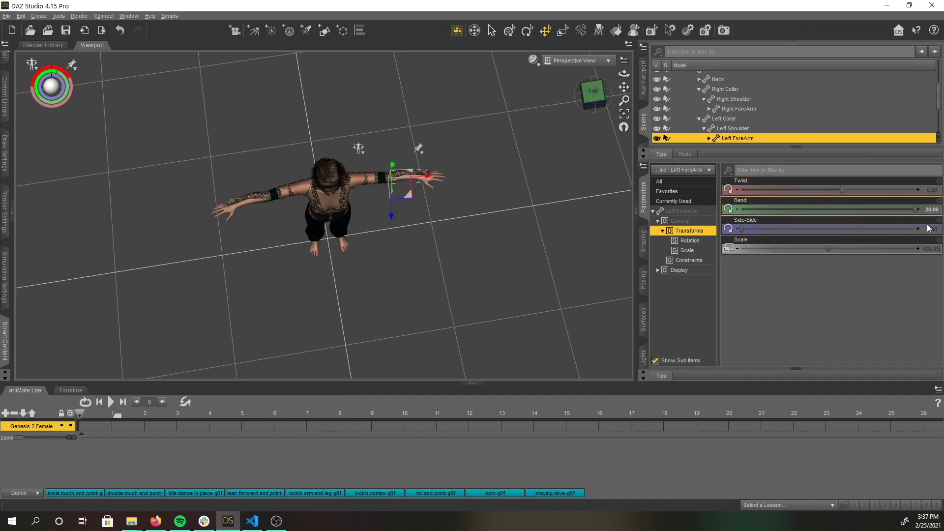
left_click(527, 255)
left_click(601, 94)
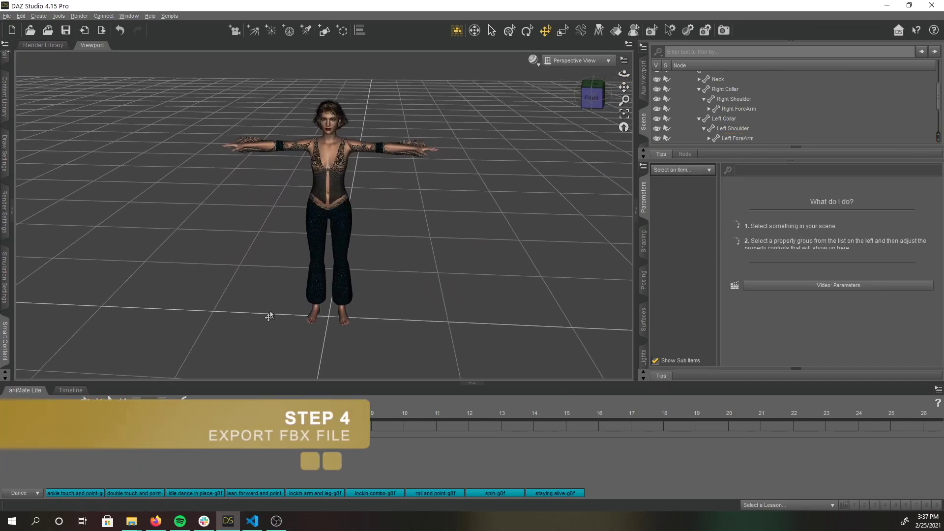
Step: Collapse the bone hierarchy and select the whole Genesis 2 Female figure
scroll(740, 94, "up", 2)
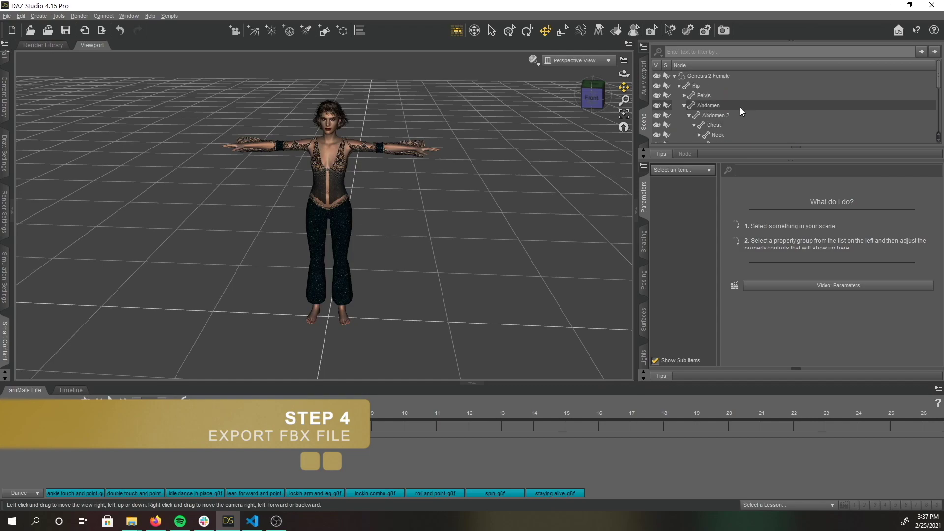
left_click(681, 86)
left_click(674, 76)
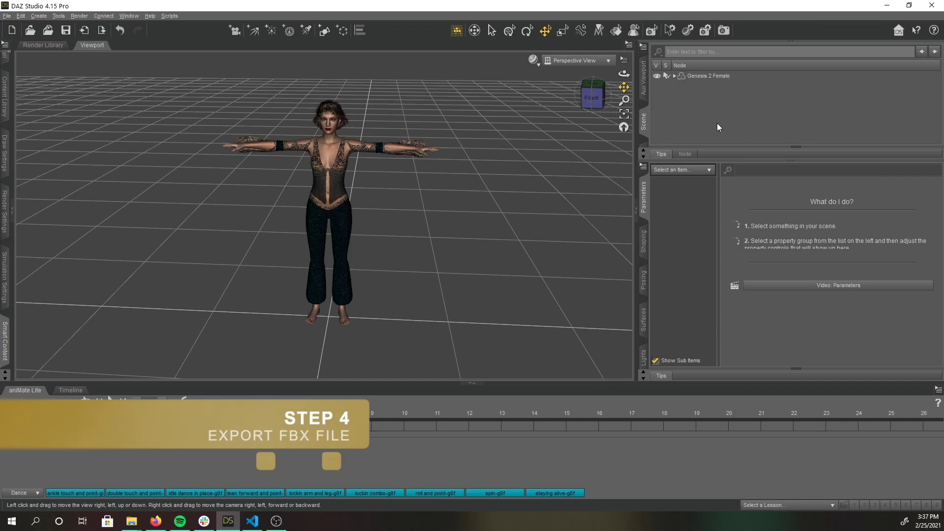
left_click(717, 78)
Step: Export the figure as daz-3d-demo.fbx, keeping Merge Clothing Into Figure Skeleton checked
left_click(7, 15)
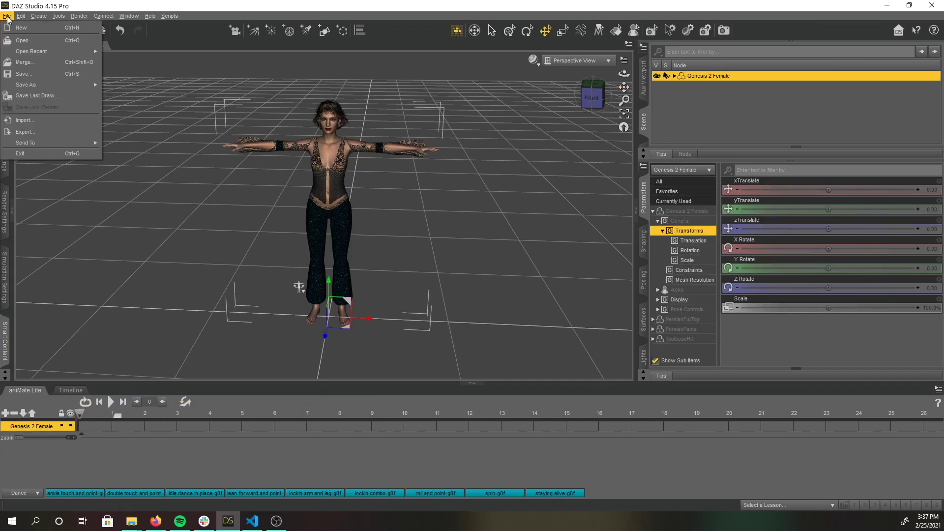
left_click(41, 138)
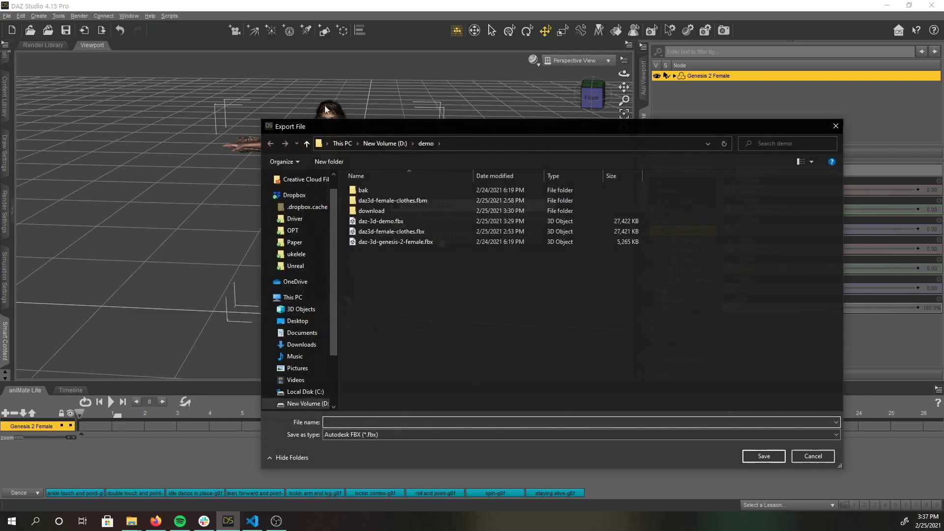
key("Return")
left_click_drag(419, 92, 507, 83)
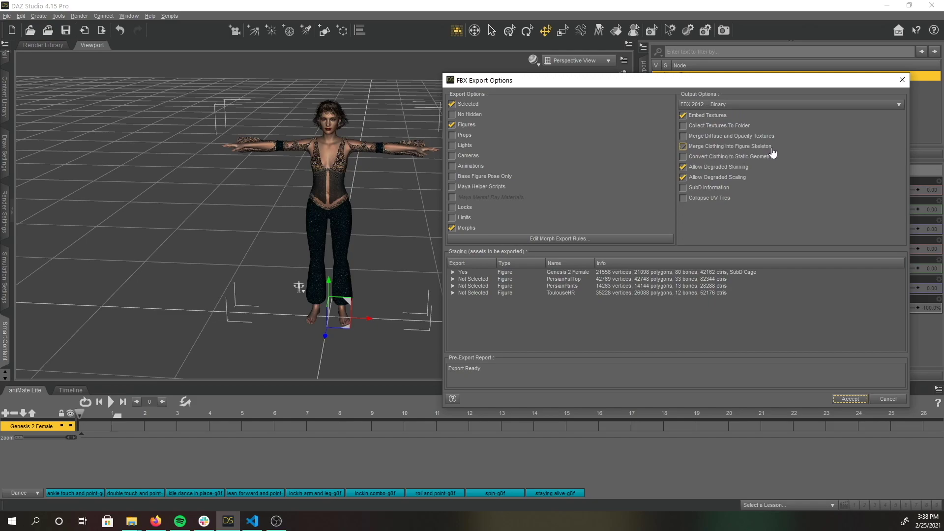
left_click(682, 146)
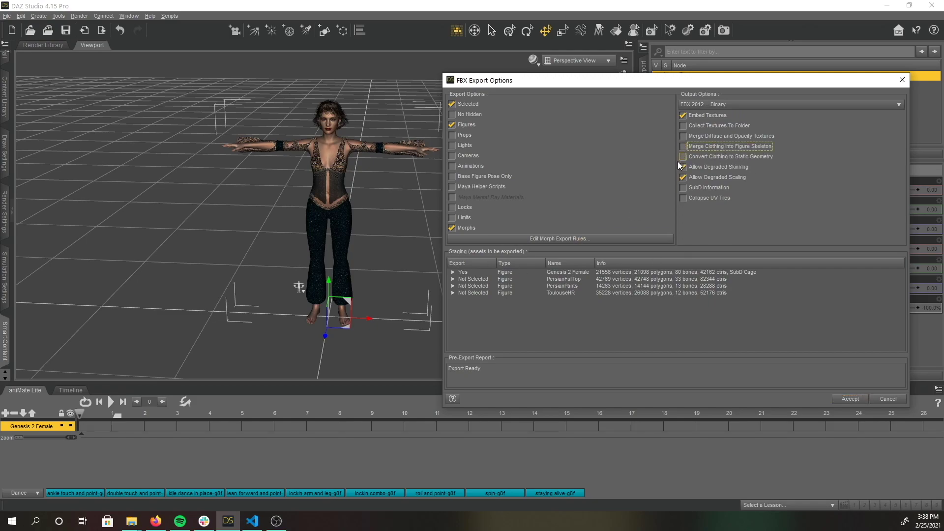
left_click(682, 148)
left_click(850, 399)
key("alt+Tab")
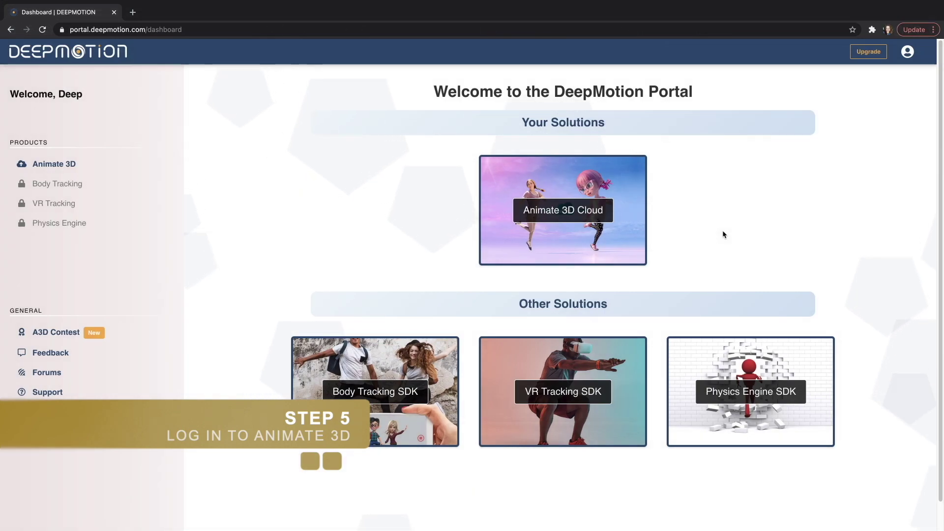
Step: Open Animate 3D Cloud, start a new animation, and pick the Custom character type
left_click(617, 240)
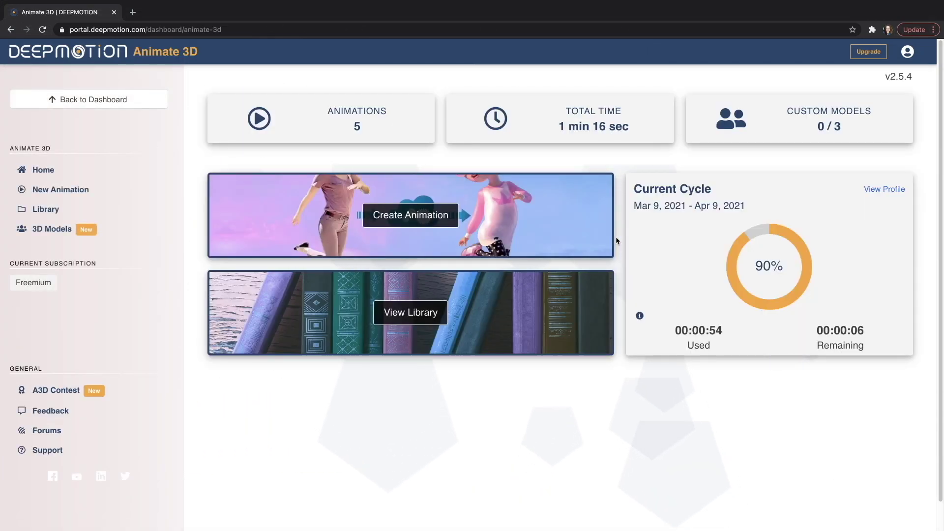
left_click(554, 221)
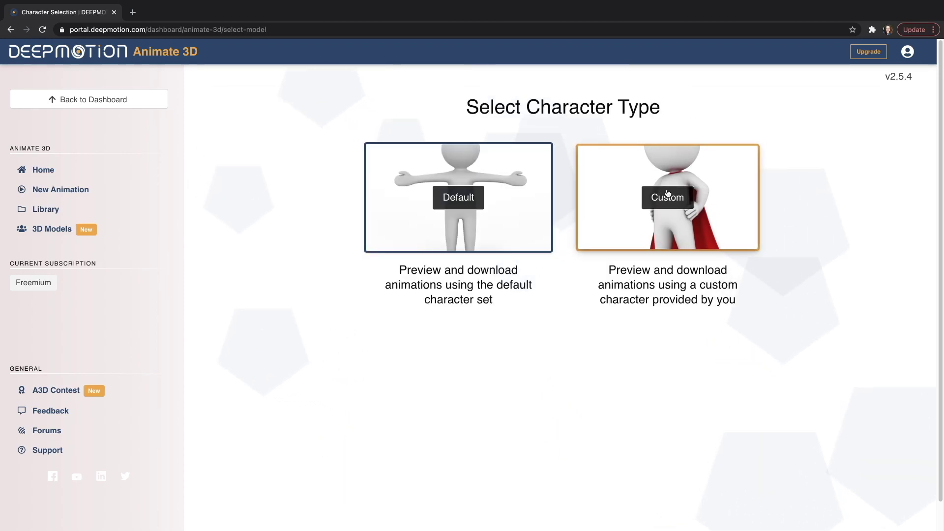
left_click(717, 198)
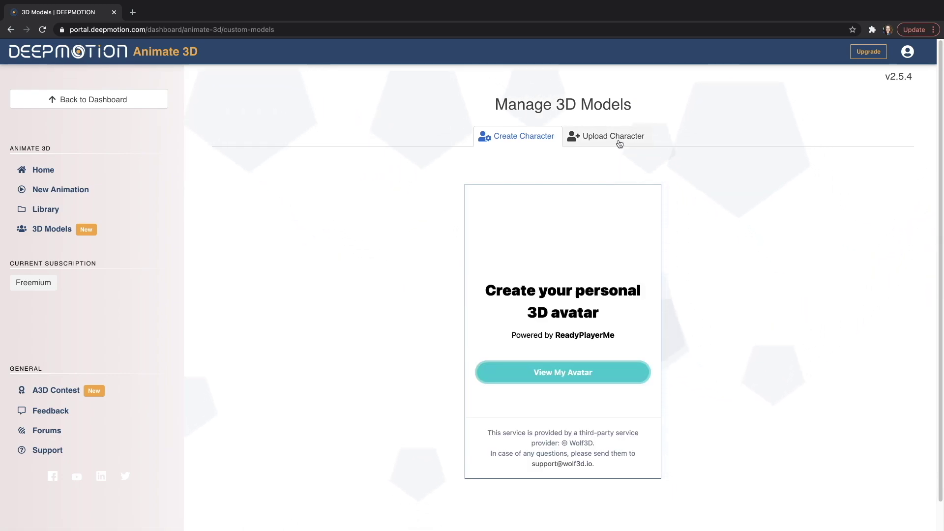
Step: Upload daz-3d-demo.fbx as a custom character model
left_click(621, 143)
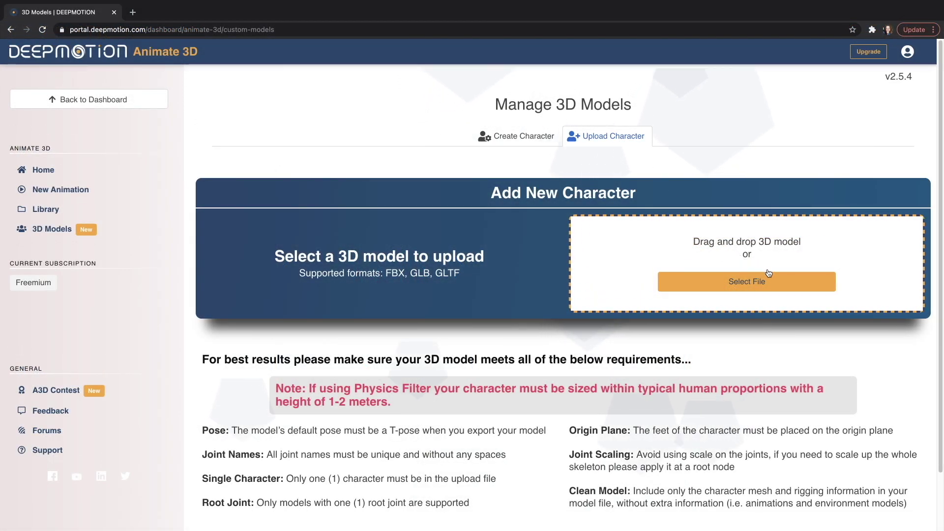
left_click(786, 288)
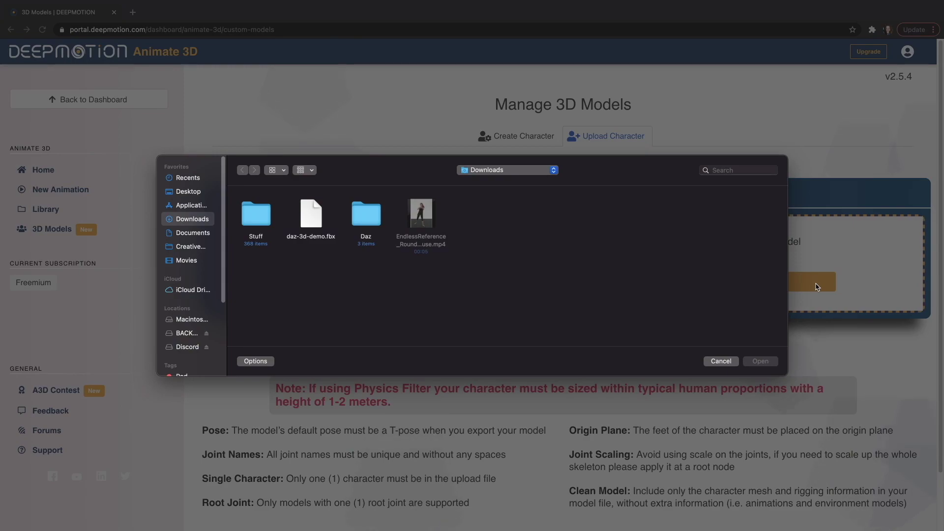
left_click(315, 221)
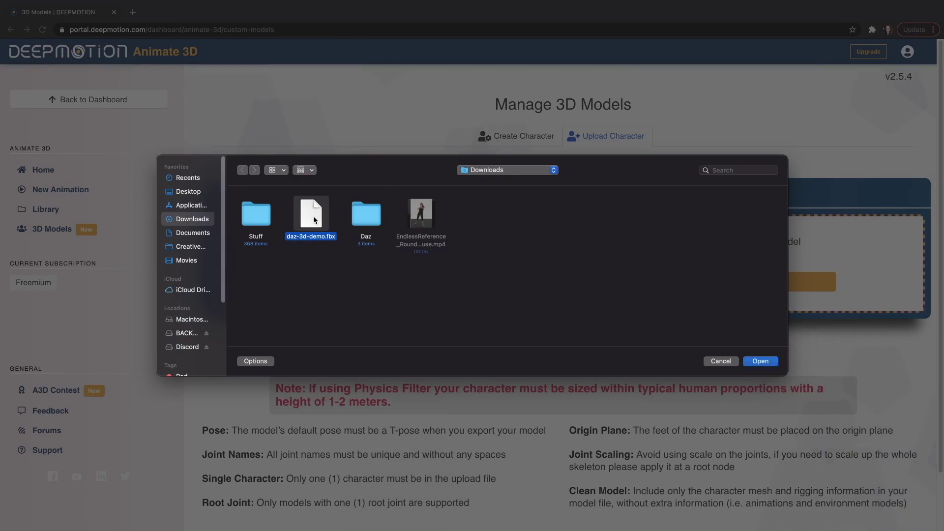
left_click(760, 361)
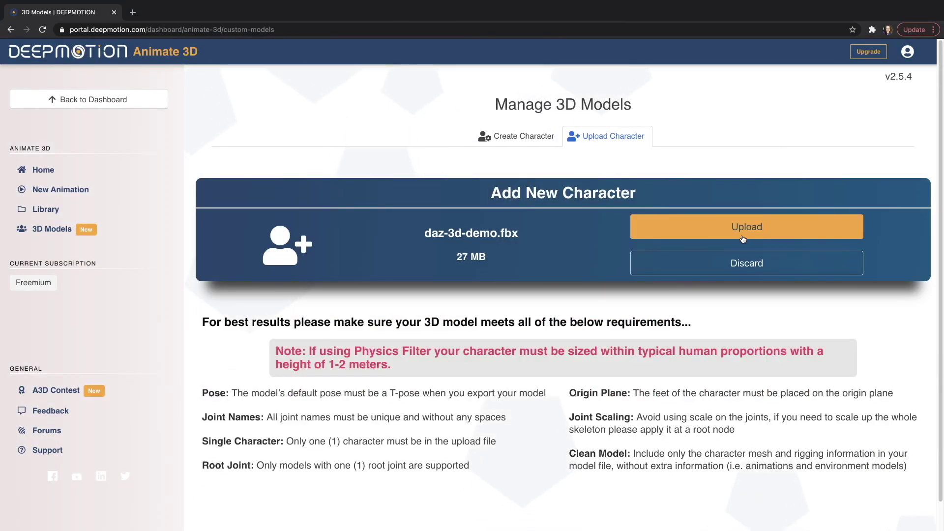
left_click(784, 231)
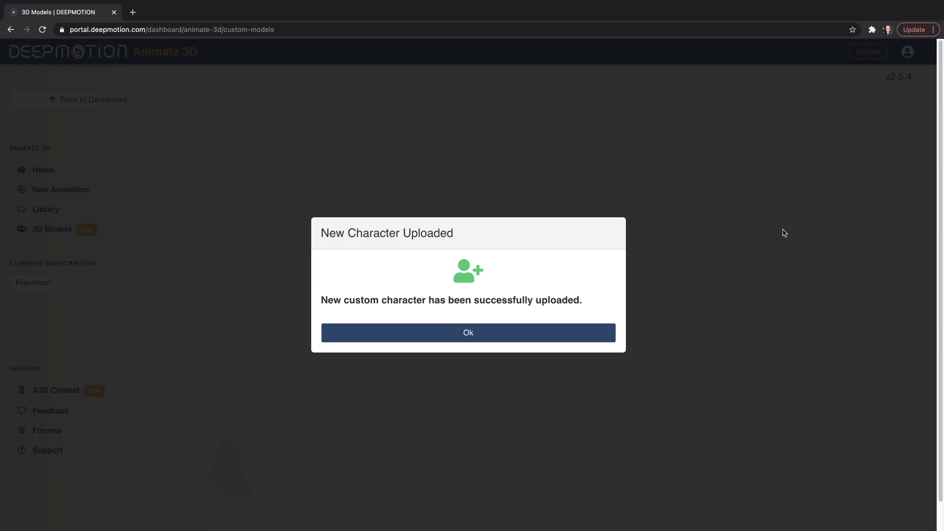
Step: Dismiss the success message and start a new animation with daz-3d-demo.fbx from Available Characters
left_click(545, 334)
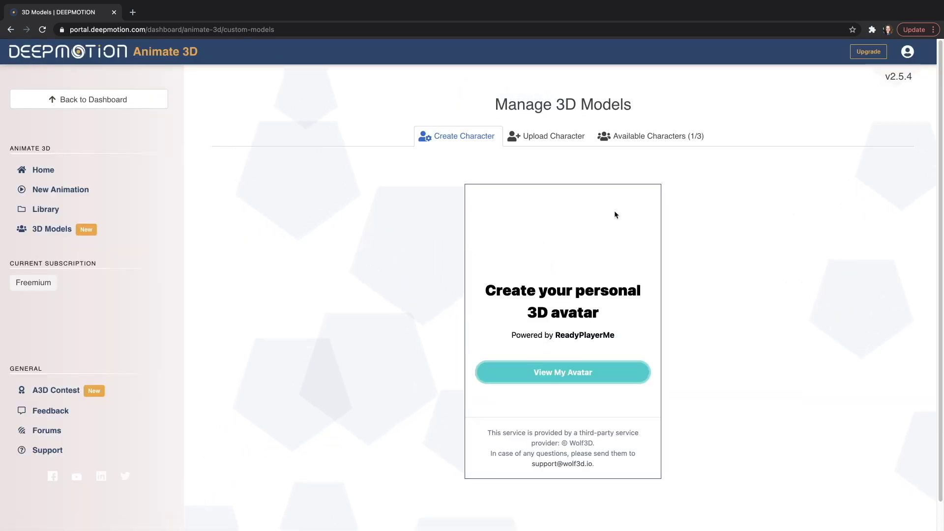
left_click(650, 143)
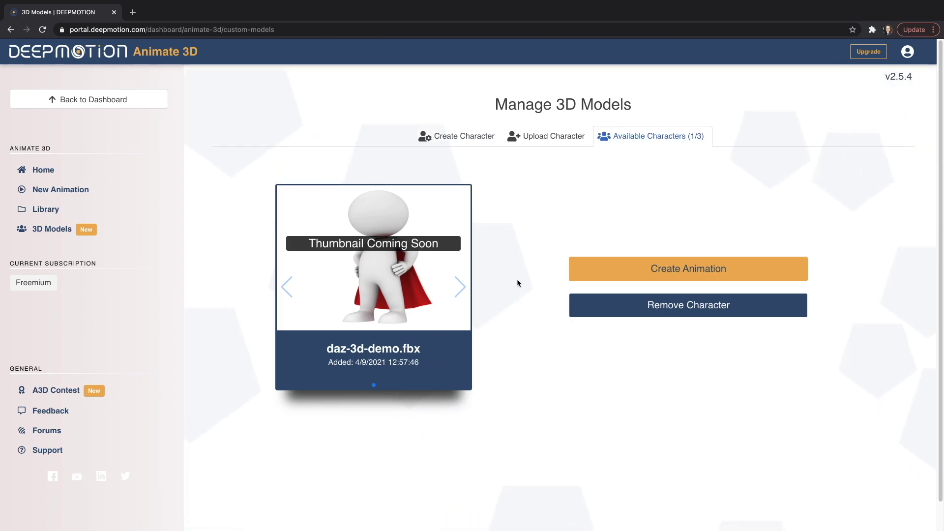
left_click(745, 271)
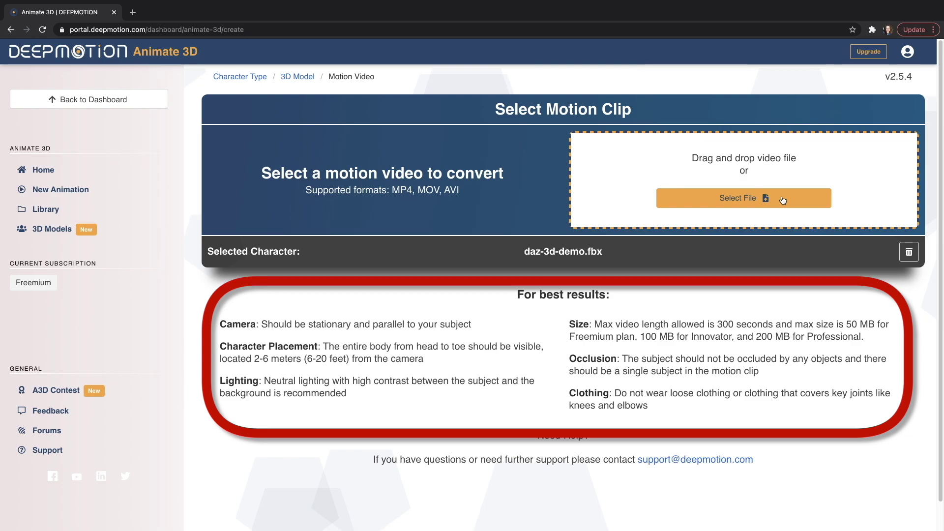
Step: Load EndlessReference_Roundhouse.mp4 from Downloads as the motion clip
left_click(782, 200)
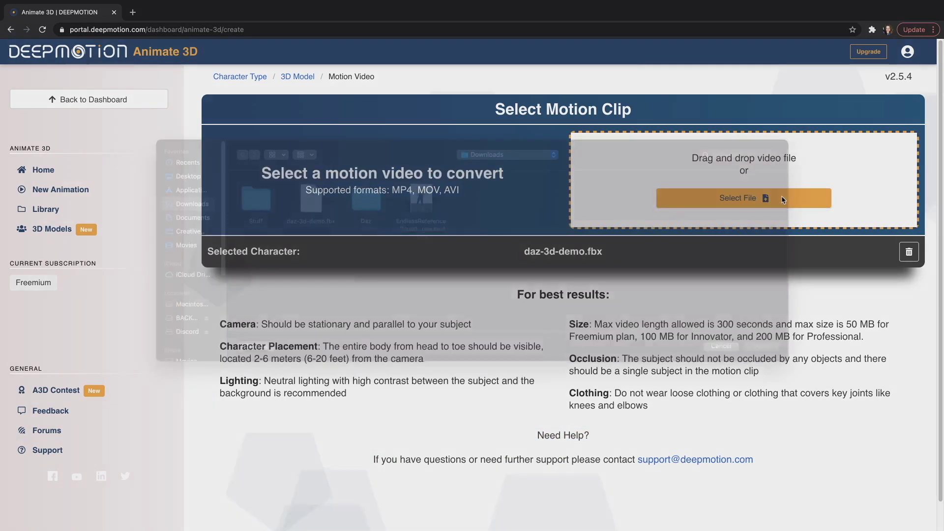
left_click(425, 240)
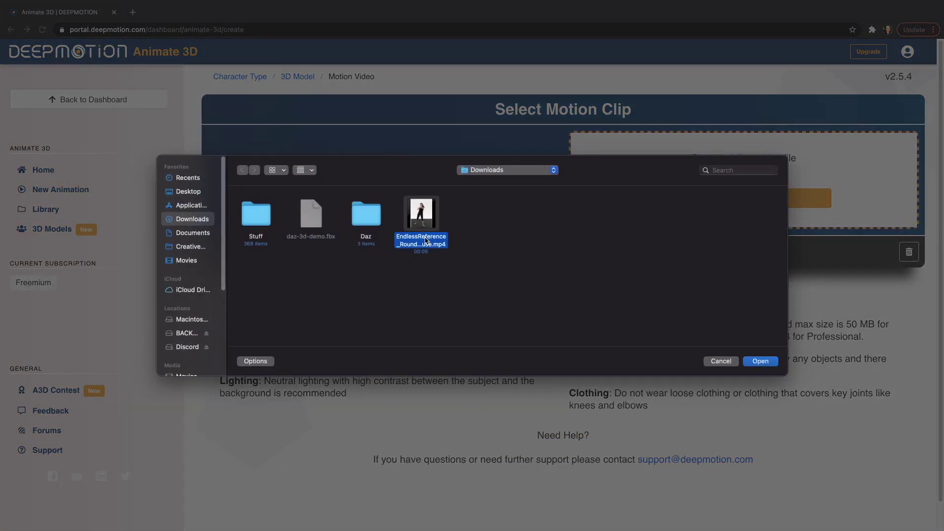
left_click(759, 361)
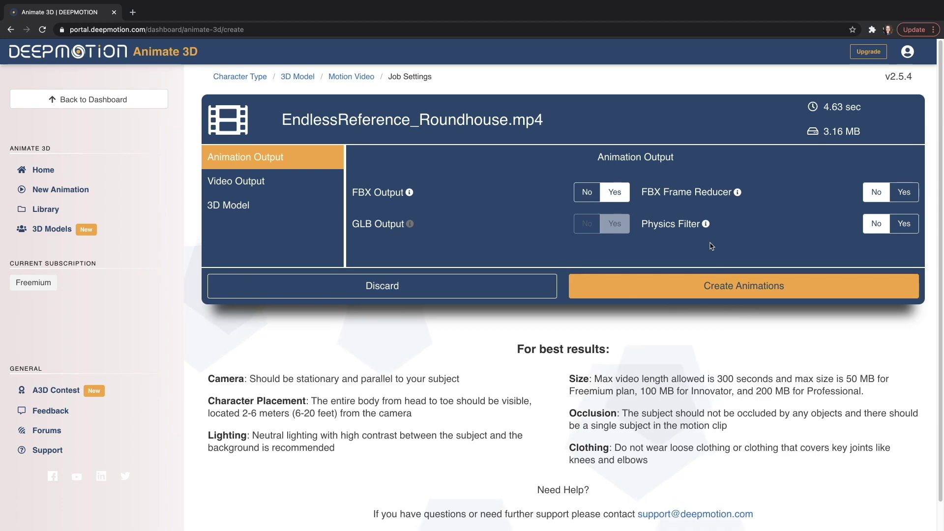
Step: Generate the Roundhouse animation, preview it from another angle, and download it as BVH
left_click(810, 290)
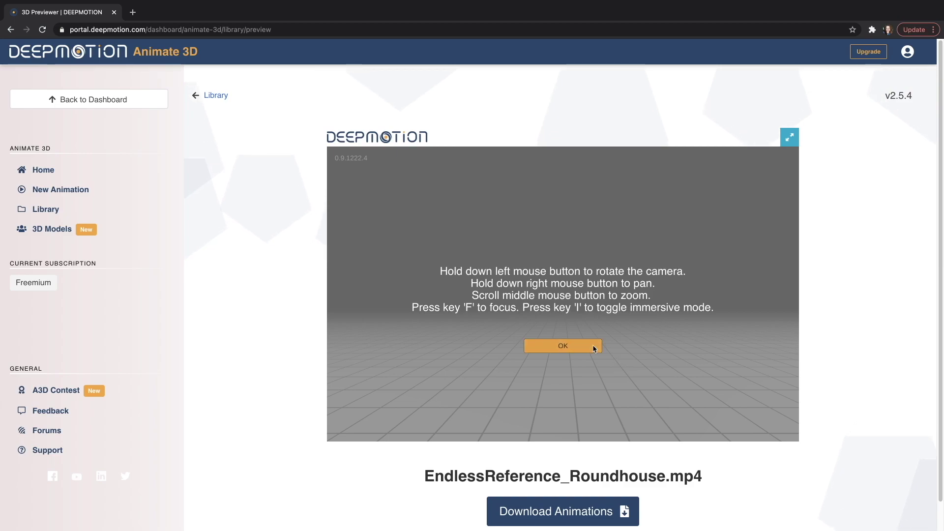
left_click(591, 347)
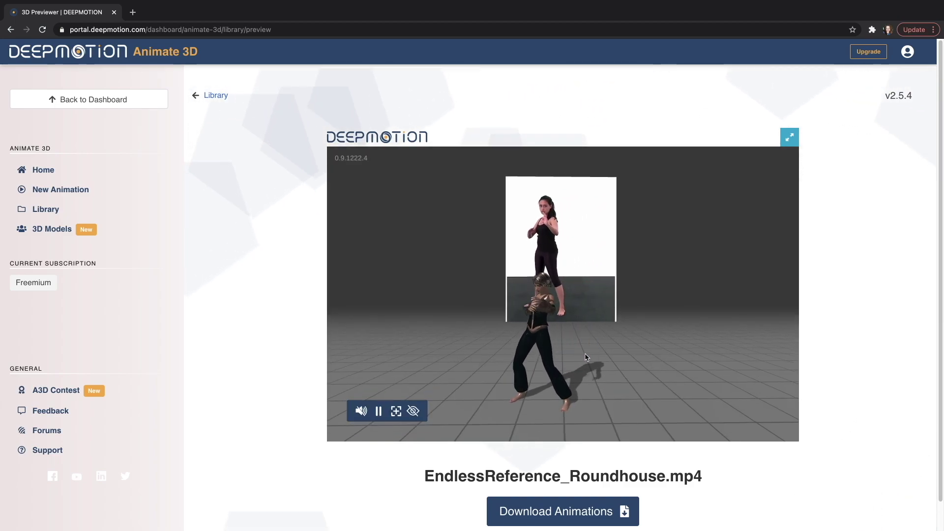
left_click_drag(584, 356, 659, 472)
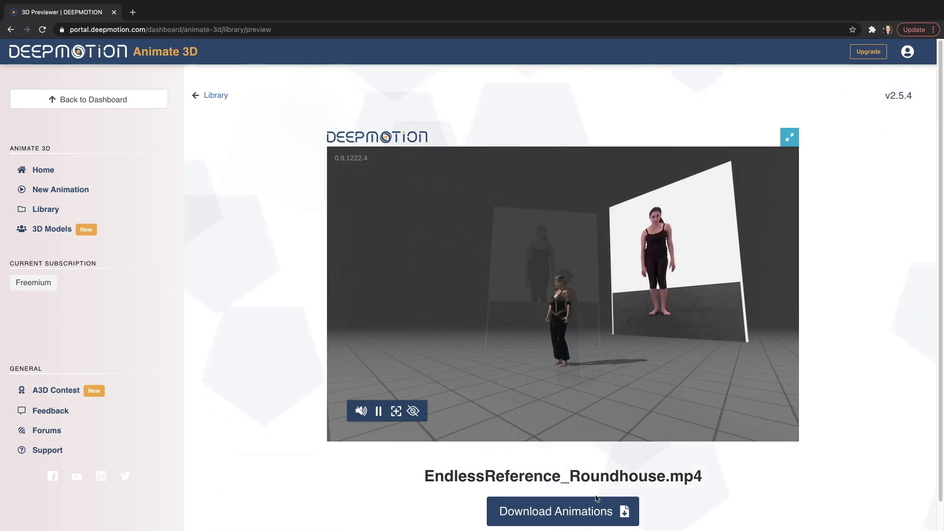
scroll(667, 498, "down", 1)
left_click(630, 505)
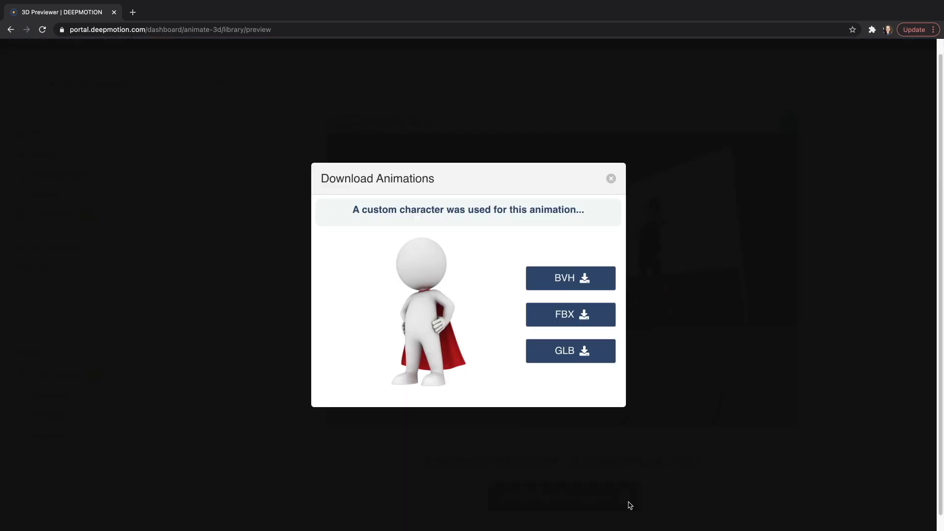
left_click(597, 284)
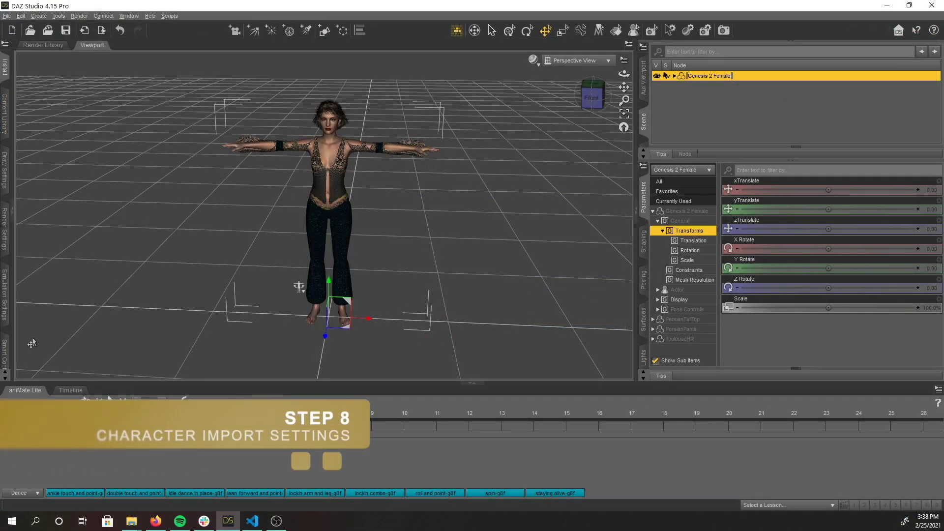
Step: Select Genesis 2 Female and use Select All to select every node of the figure
left_click(4, 295)
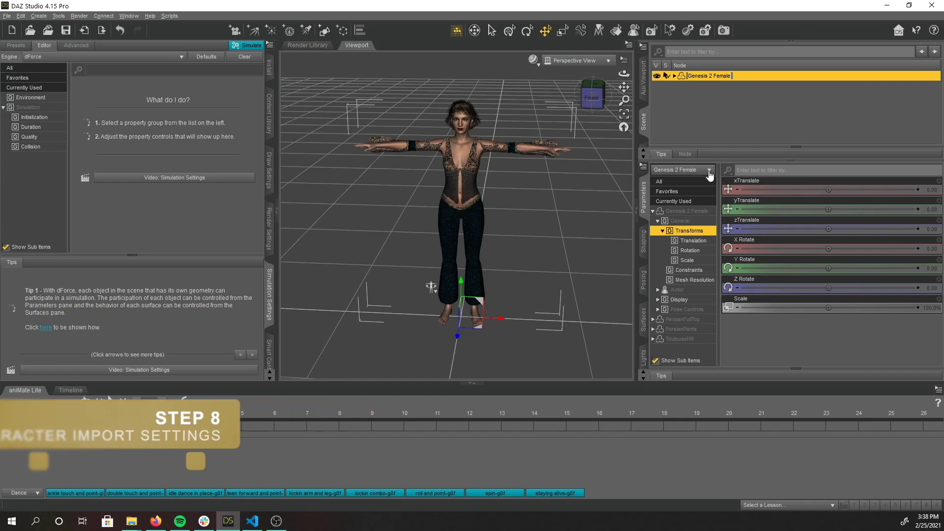
left_click(526, 199)
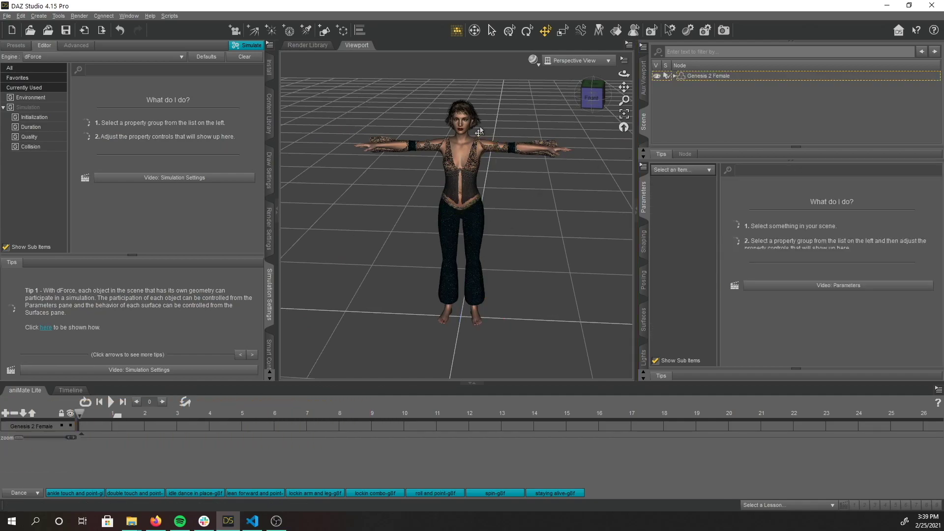
left_click(484, 221)
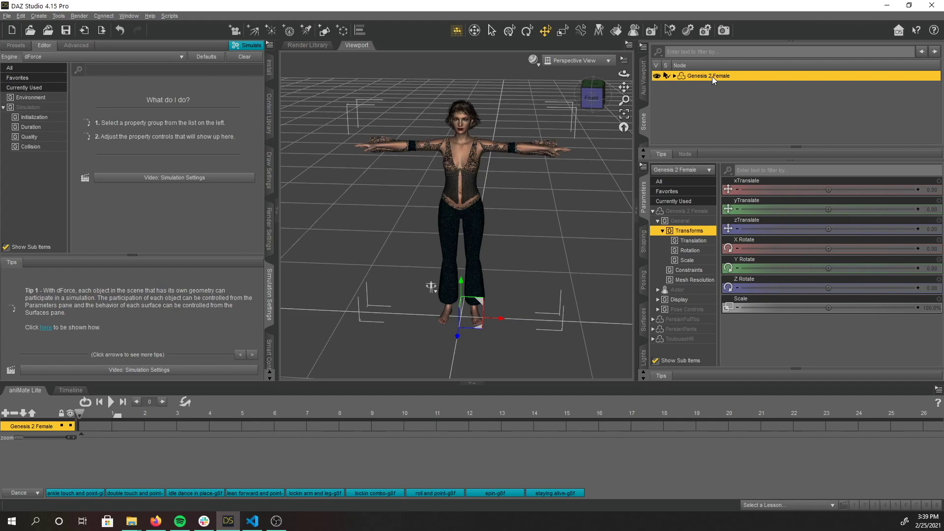
right_click(714, 80)
mouse_move(729, 84)
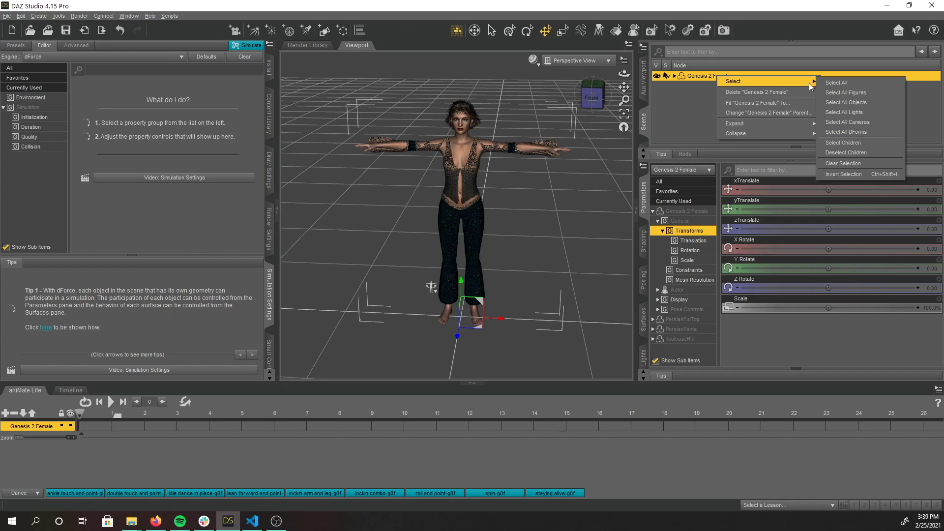
left_click(838, 82)
Step: Turn rotation limits off for the selected nodes
left_click(20, 16)
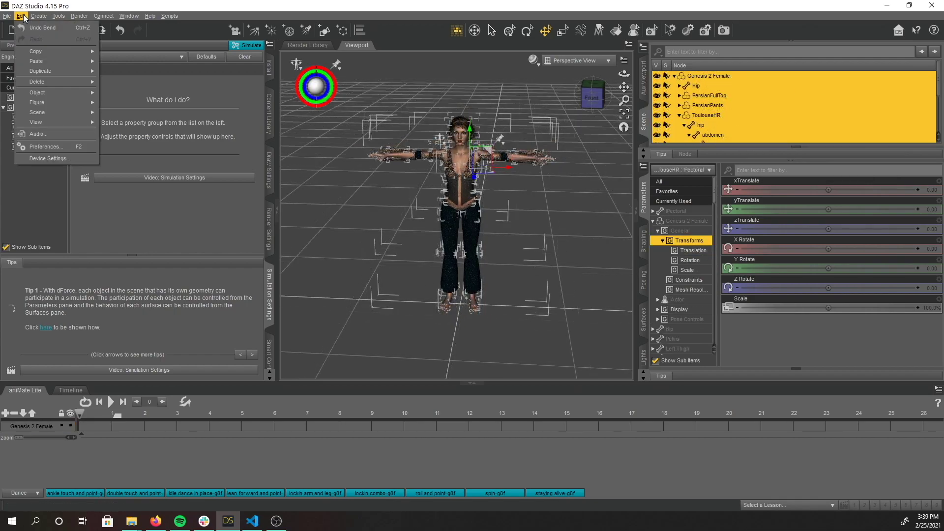
mouse_move(44, 102)
mouse_move(135, 252)
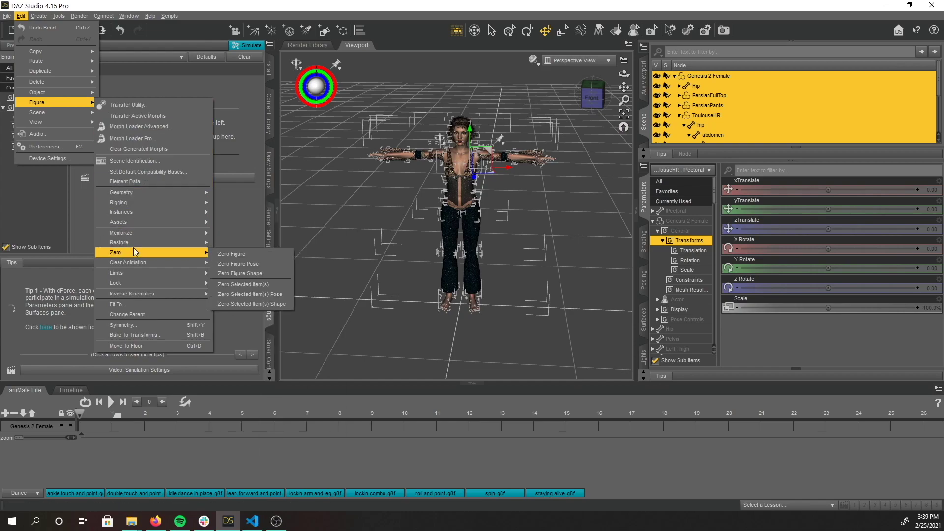
mouse_move(137, 273)
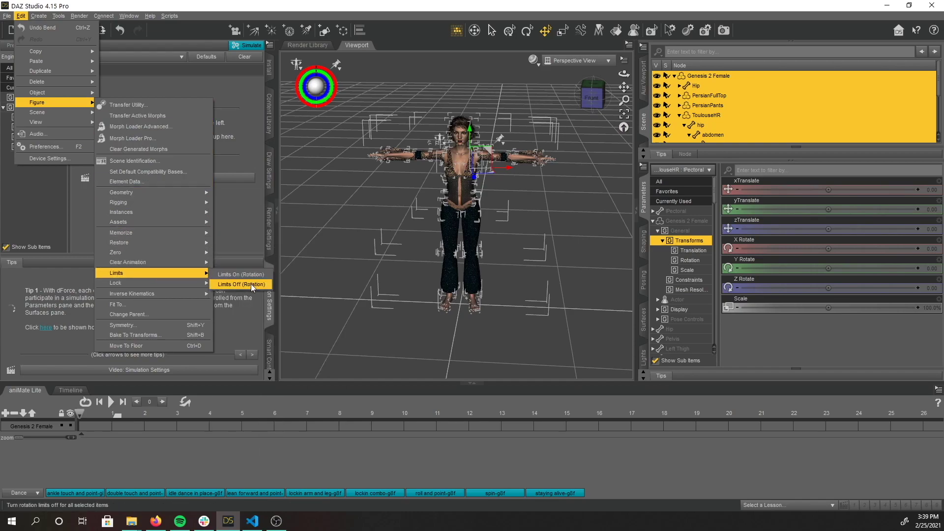
left_click(252, 285)
Step: Unlock all the selected nodes
left_click(21, 16)
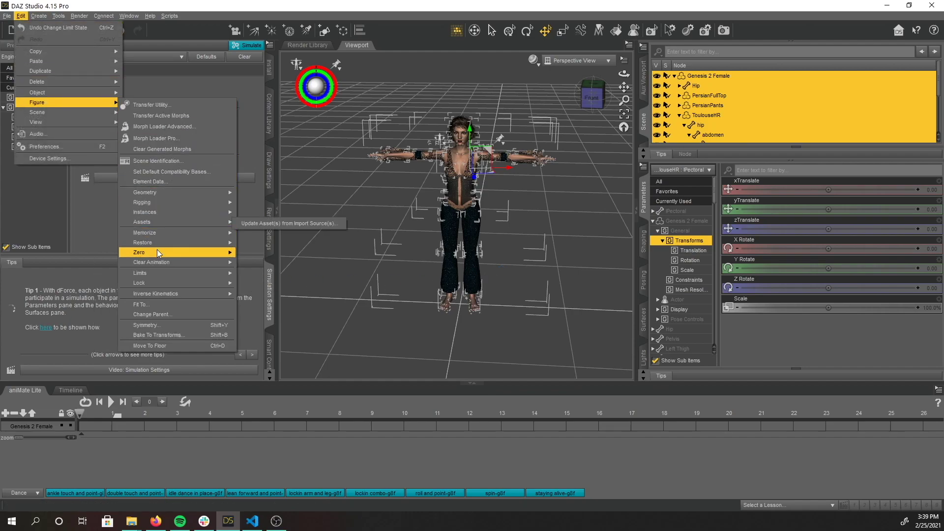
mouse_move(156, 265)
mouse_move(153, 283)
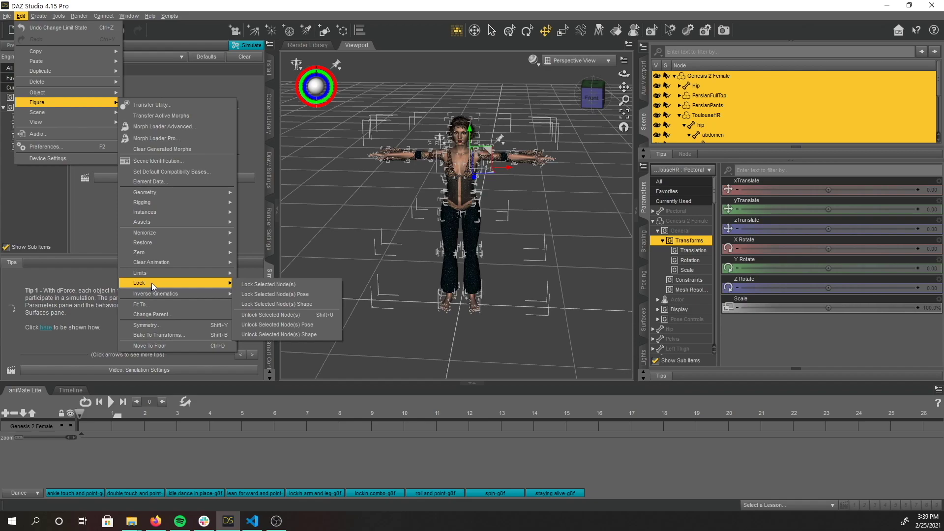
left_click(271, 315)
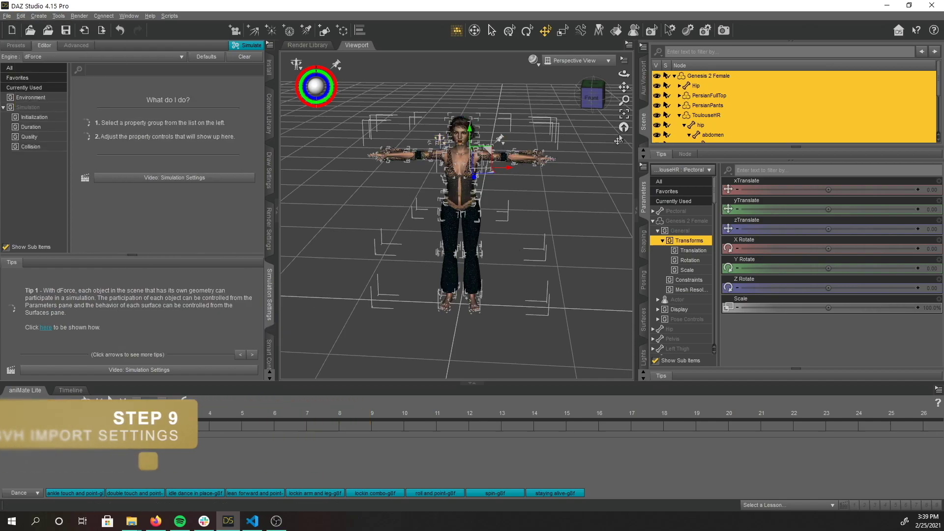
Step: Select the Genesis 2 Female's Hip bone in the Scene pane
left_click(714, 78)
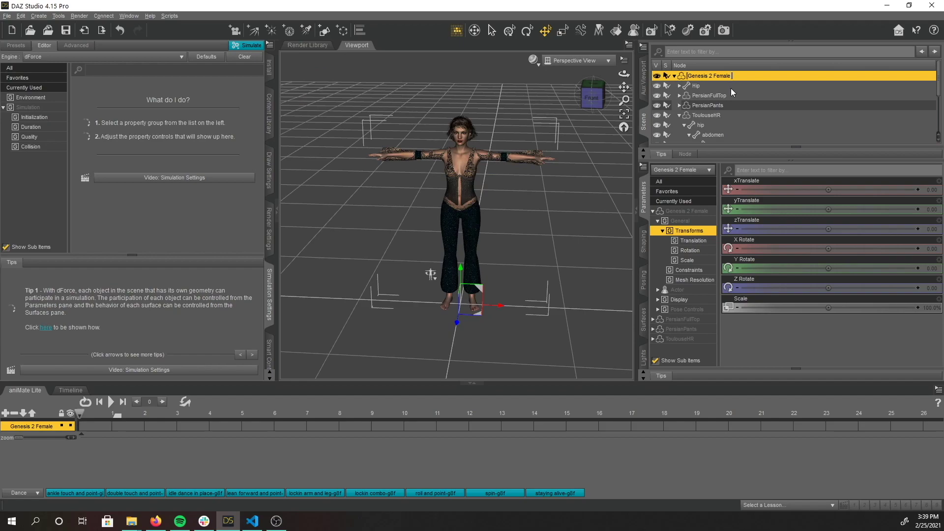
left_click(608, 116)
left_click(707, 95)
left_click(708, 86)
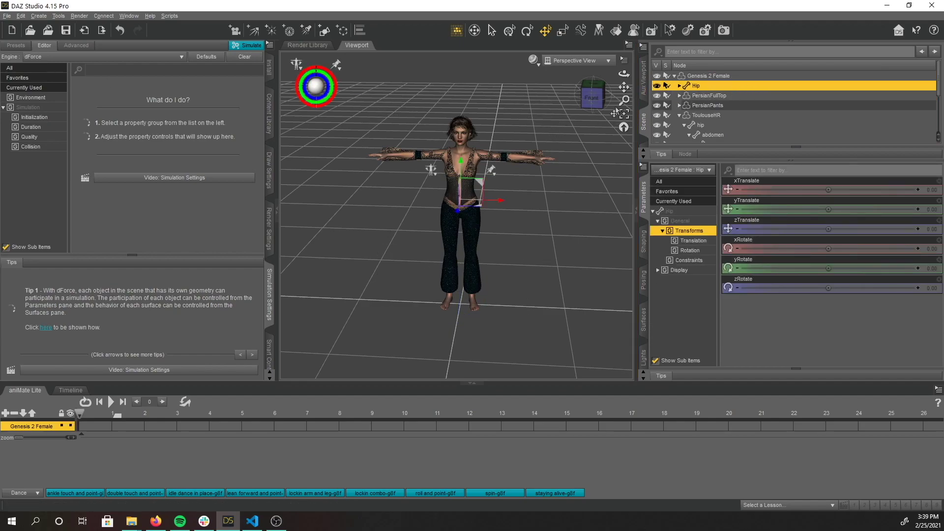
Step: Import daz3d-female.fbx_004.bvh and bring up the BVH Importer Options
left_click(8, 16)
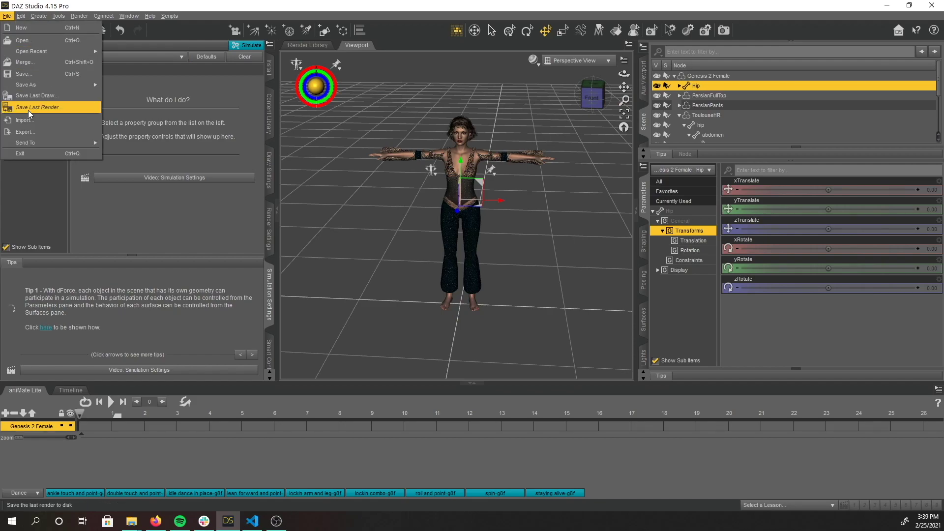
left_click(31, 123)
left_click_drag(461, 131, 430, 169)
left_click(386, 228)
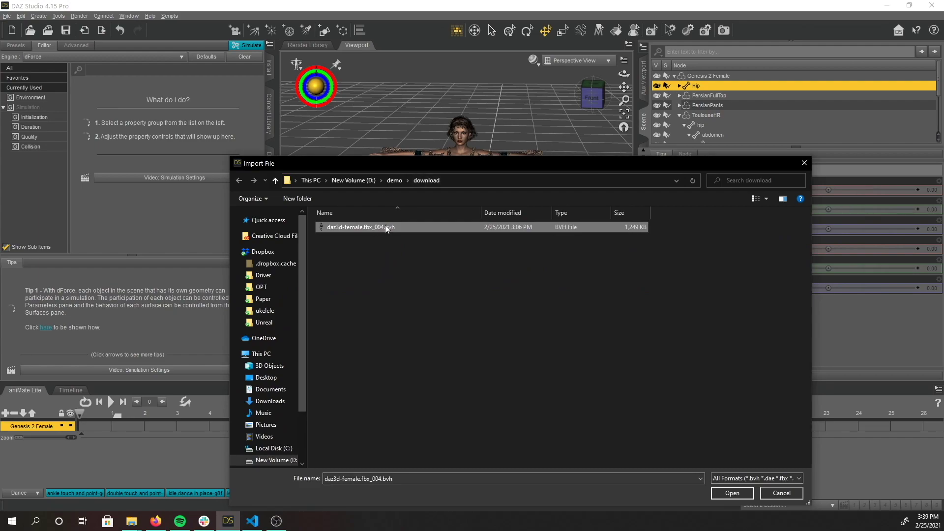
double_click(414, 226)
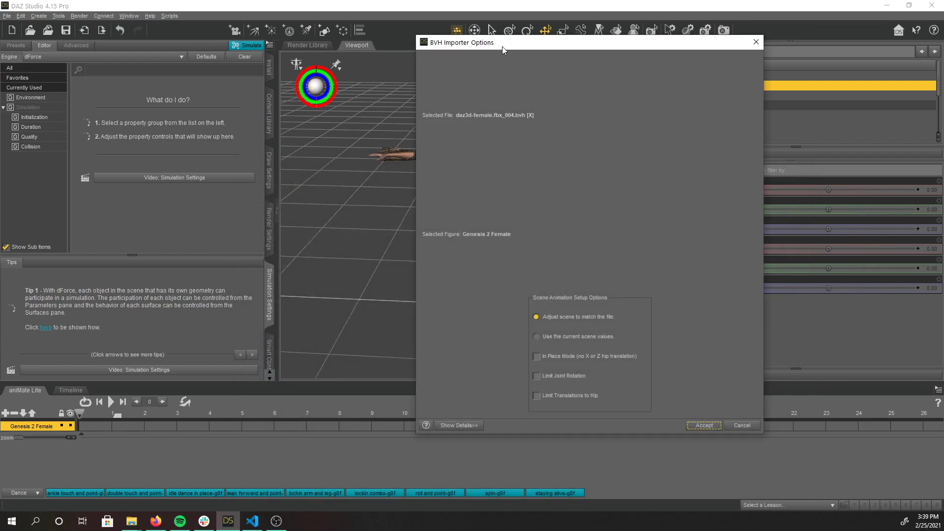
left_click_drag(502, 46, 616, 55)
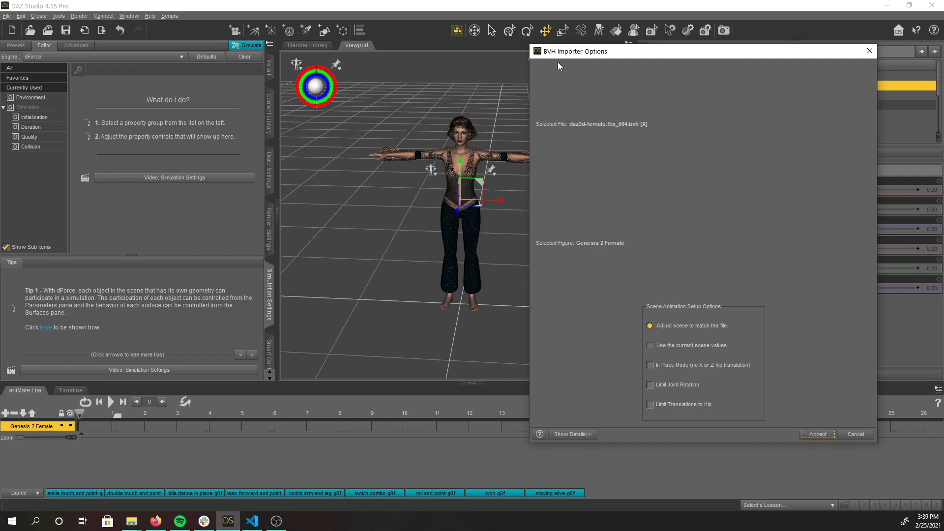
left_click_drag(557, 63, 594, 55)
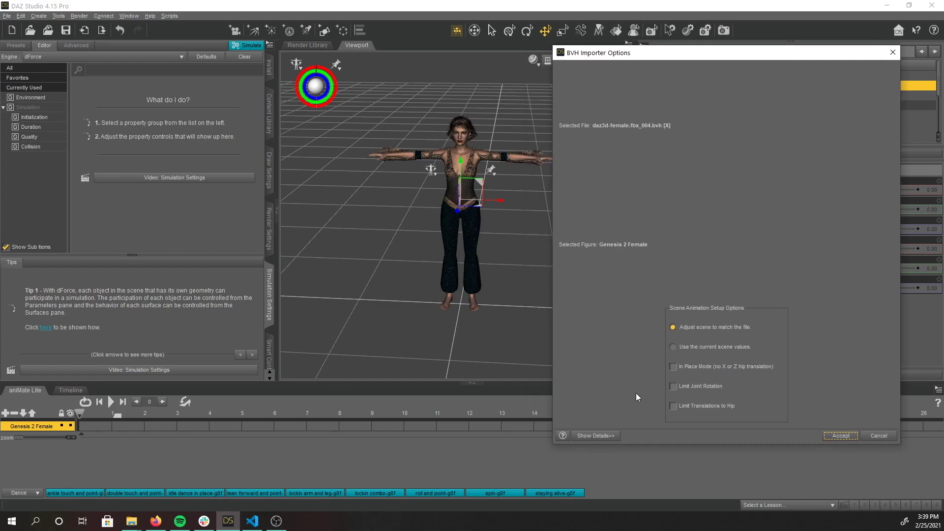
Step: Enlarge the BVH Importer Options dialog and check the hip bone's Figure Node match
left_click(600, 436)
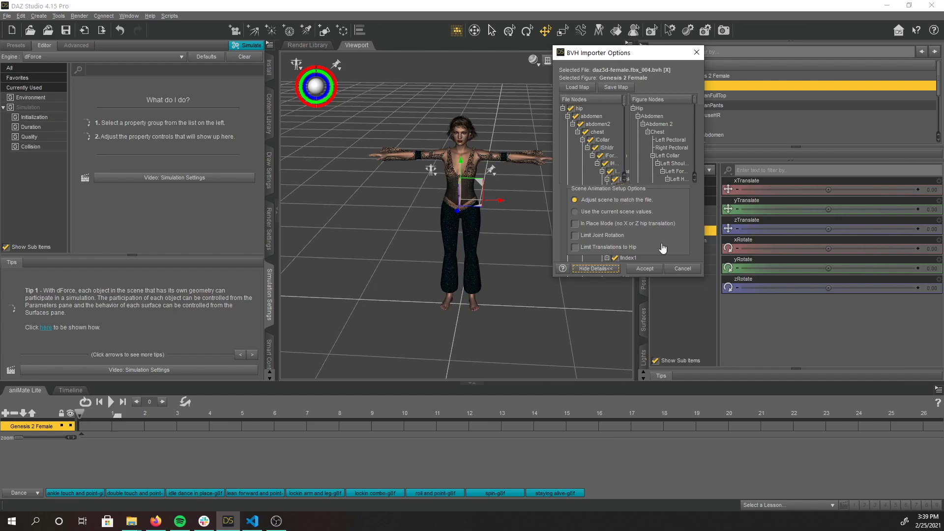
left_click_drag(631, 278, 631, 408)
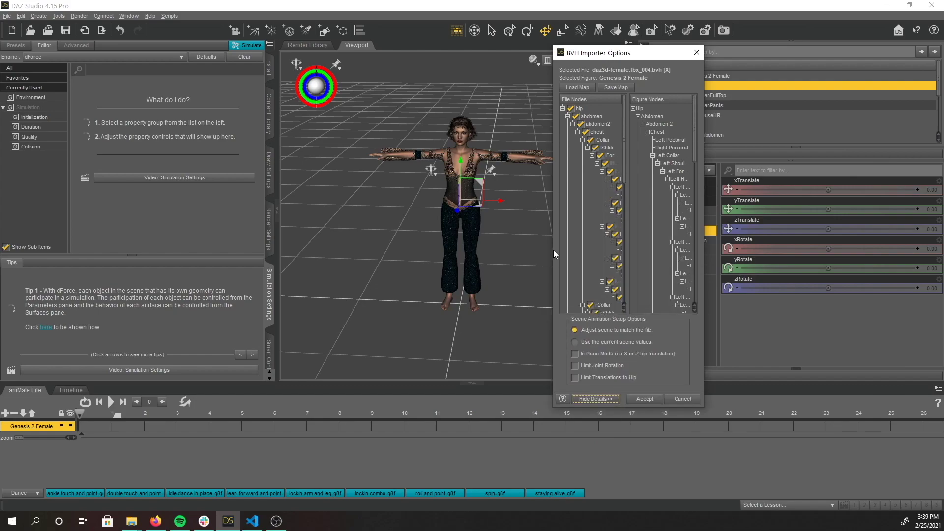
left_click_drag(553, 250, 277, 250)
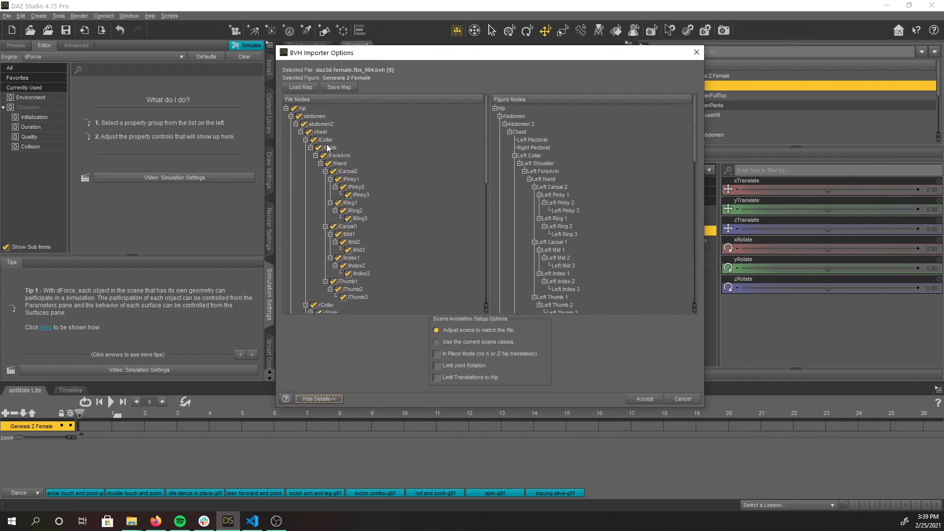
left_click(329, 108)
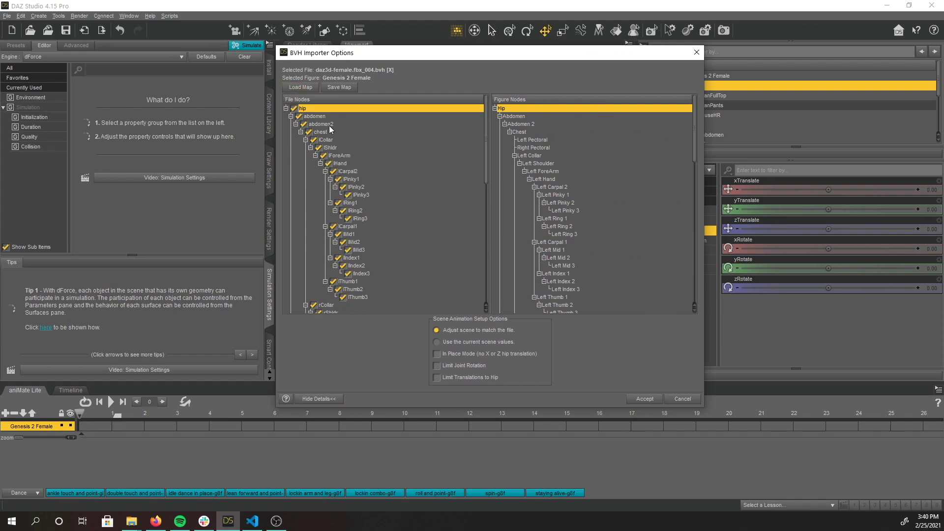
key("Down")
key("Down")
key("Down")
key("Down")
key("Up")
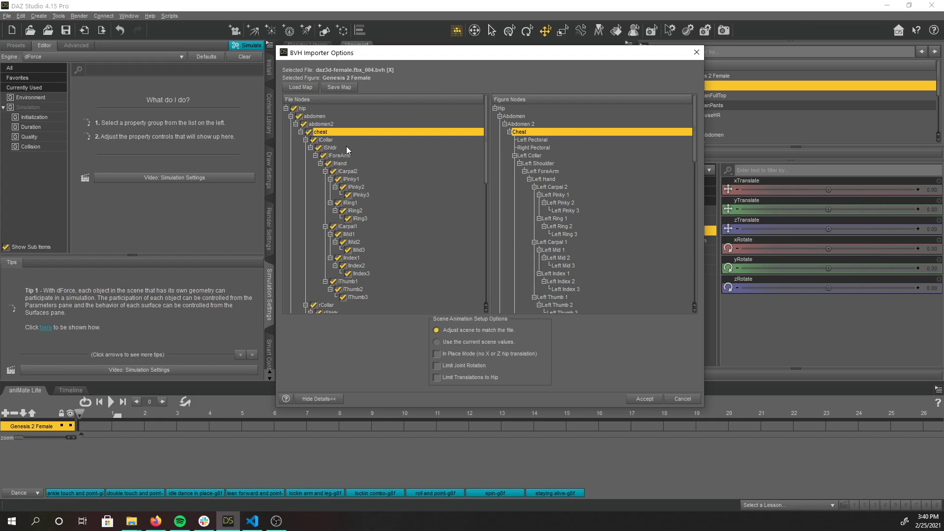
key("Down")
Step: Toggle rRing2 off and back on to Right Ring 2, and re-enable rRing3's mapping
left_click(362, 154)
scroll(362, 154, "down", 6)
left_click(358, 228)
left_click(342, 228)
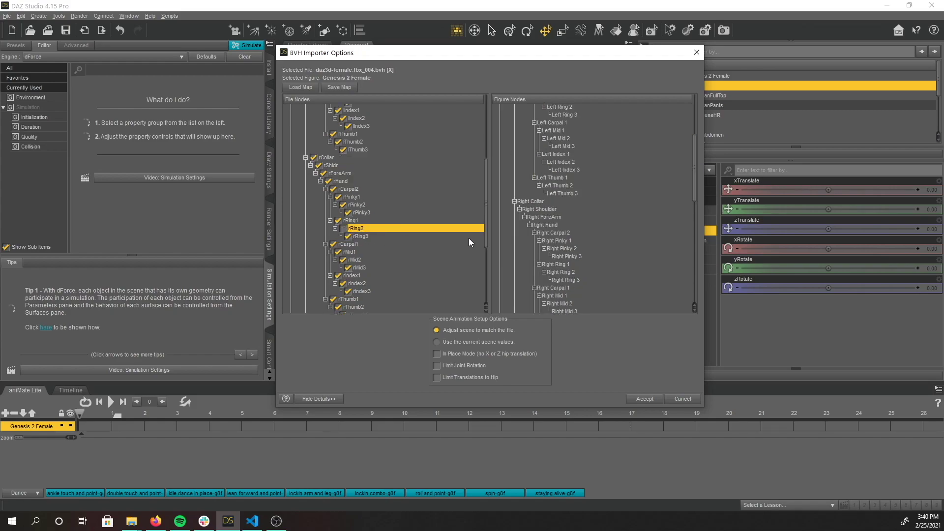
left_click(567, 272)
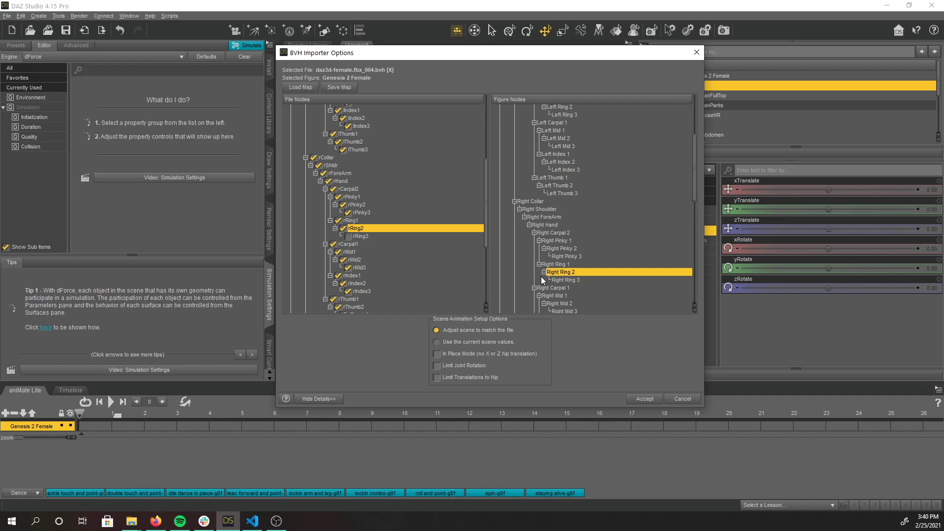
left_click(378, 237)
left_click(559, 280)
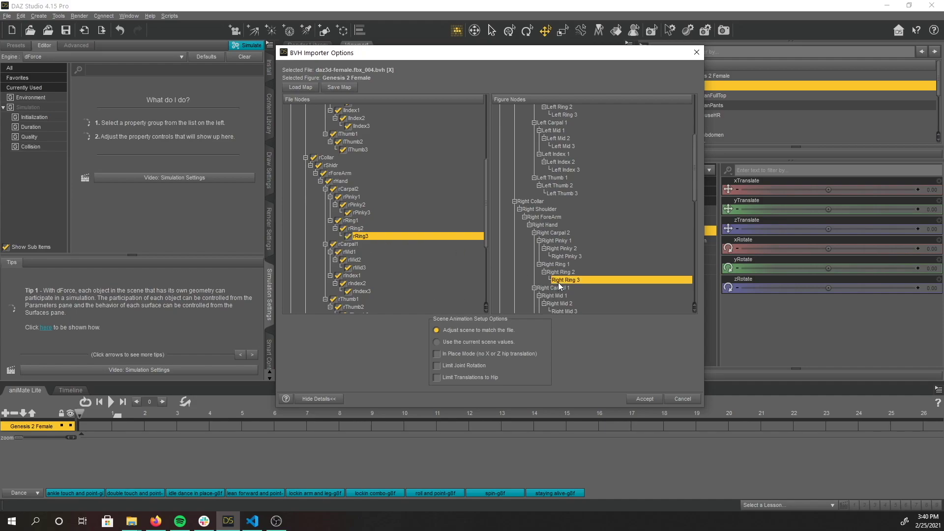
scroll(423, 282, "up", 6)
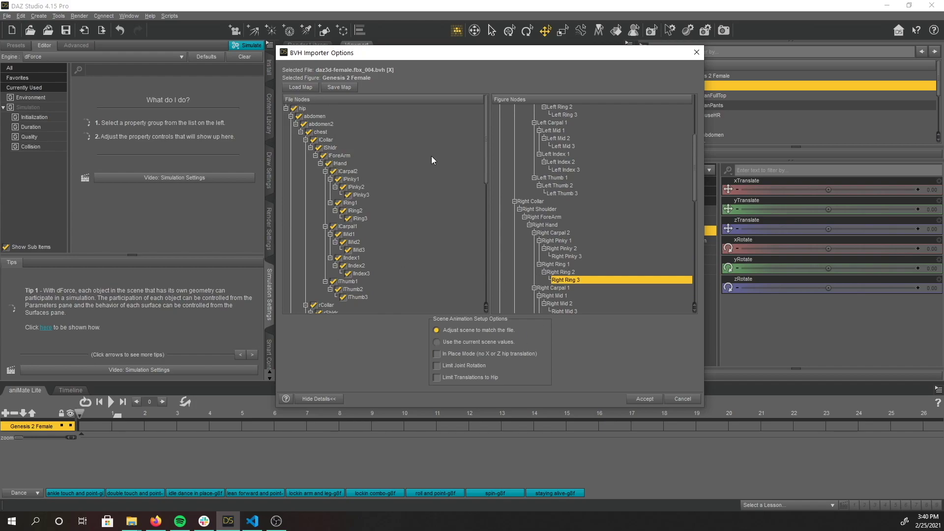
scroll(568, 256, "up", 5)
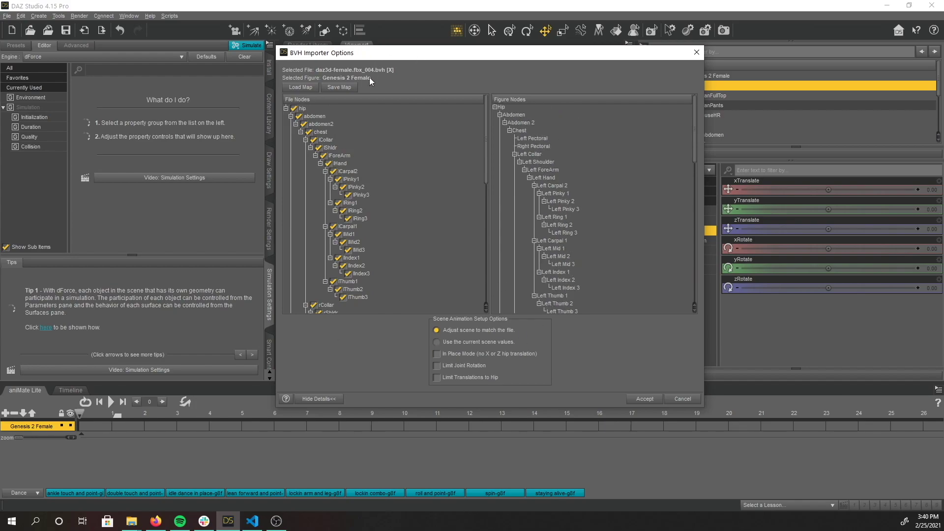
Step: Save the current bone mapping as a new map named 'demo'
left_click(347, 88)
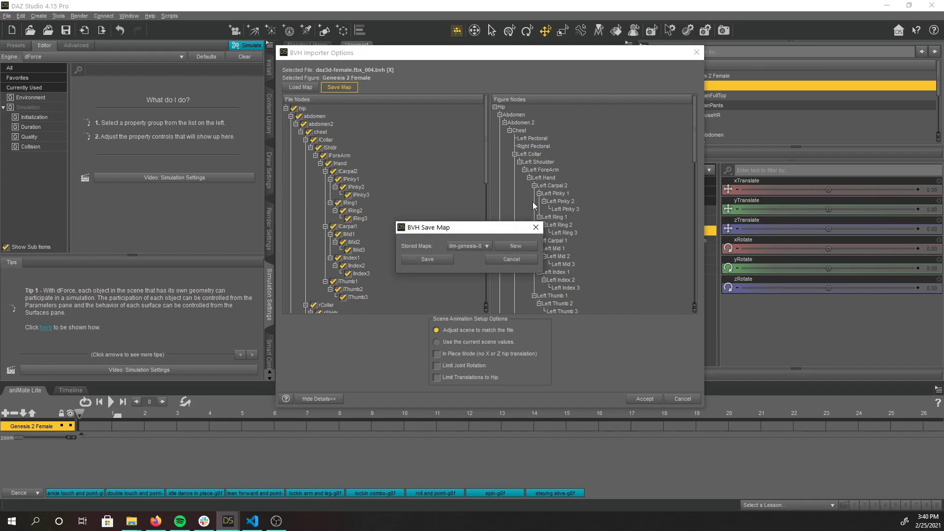
left_click(514, 245)
double_click(481, 246)
type("demo")
left_click(438, 258)
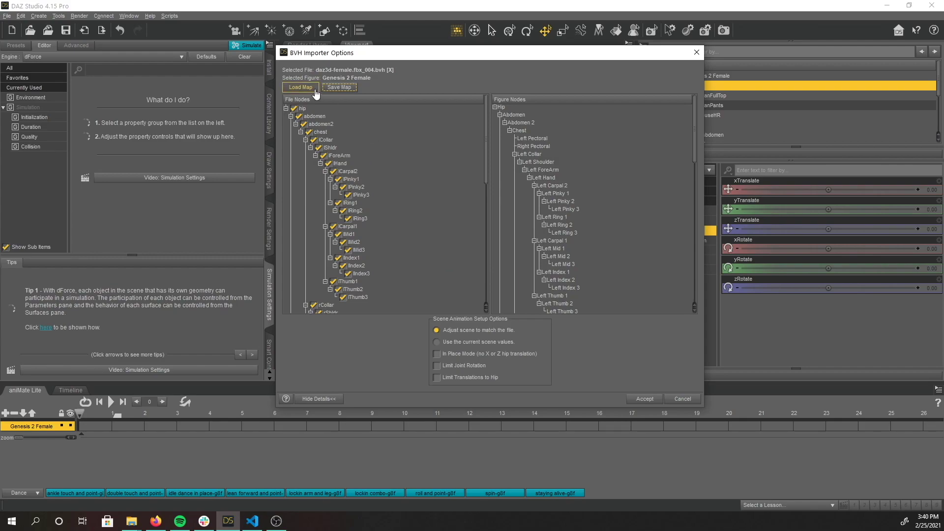
Step: Uncheck lForeArm and its child bones in the mapping list
left_click(300, 87)
left_click(468, 246)
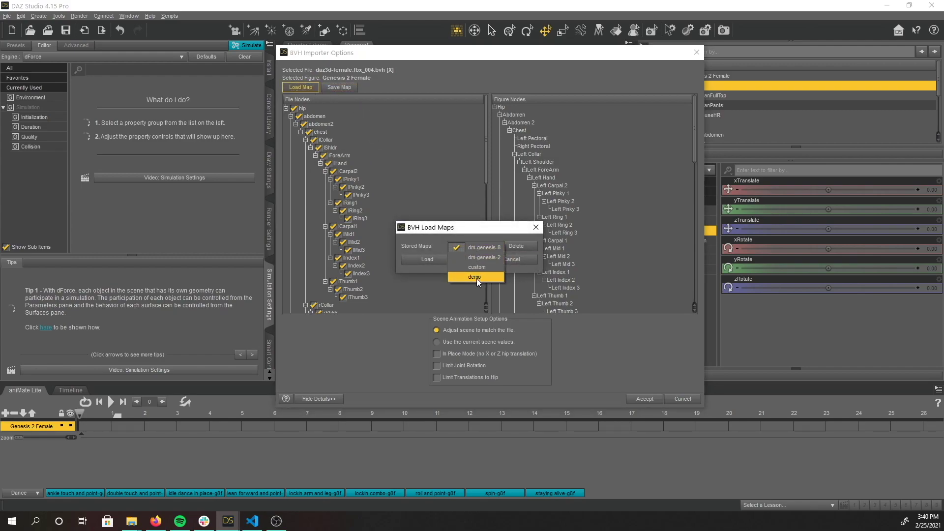
left_click(514, 259)
left_click(324, 156)
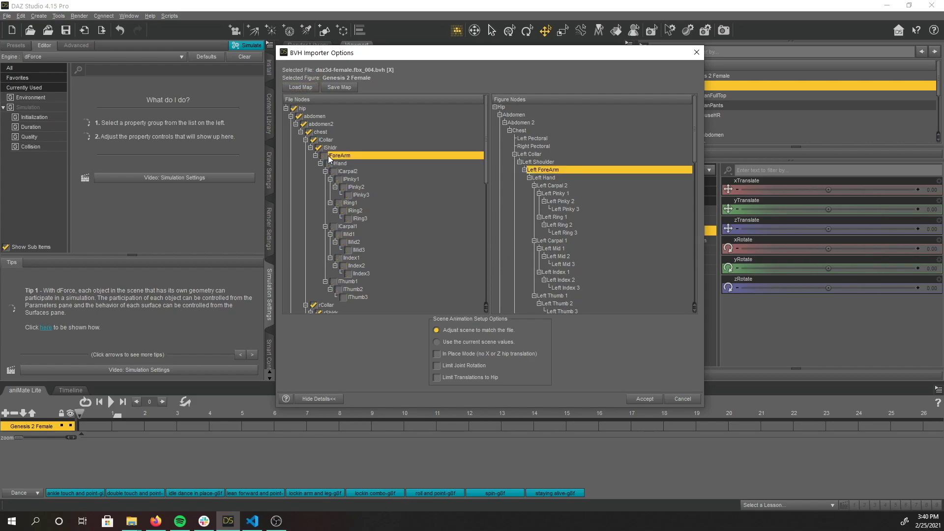
scroll(439, 264, "down", 3)
scroll(418, 241, "up", 3)
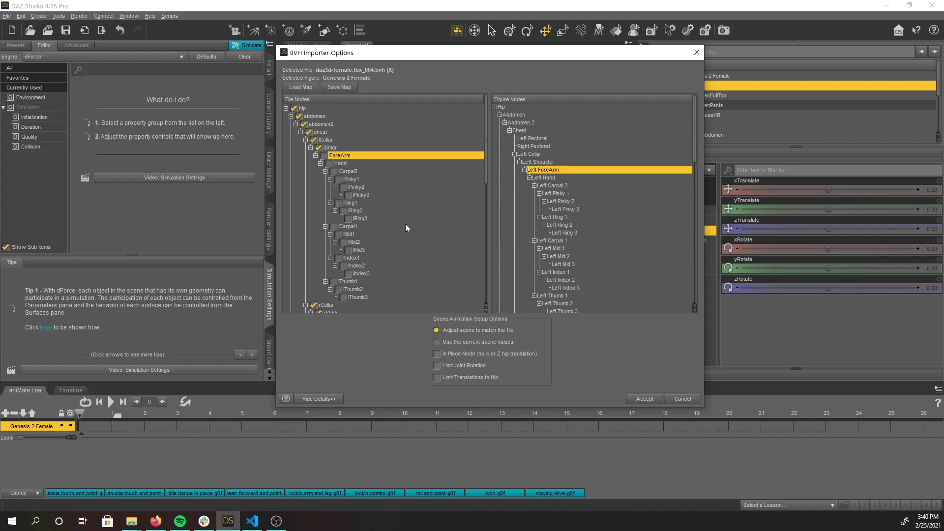
Step: Load the stored 'demo' map back into the importer
left_click(302, 91)
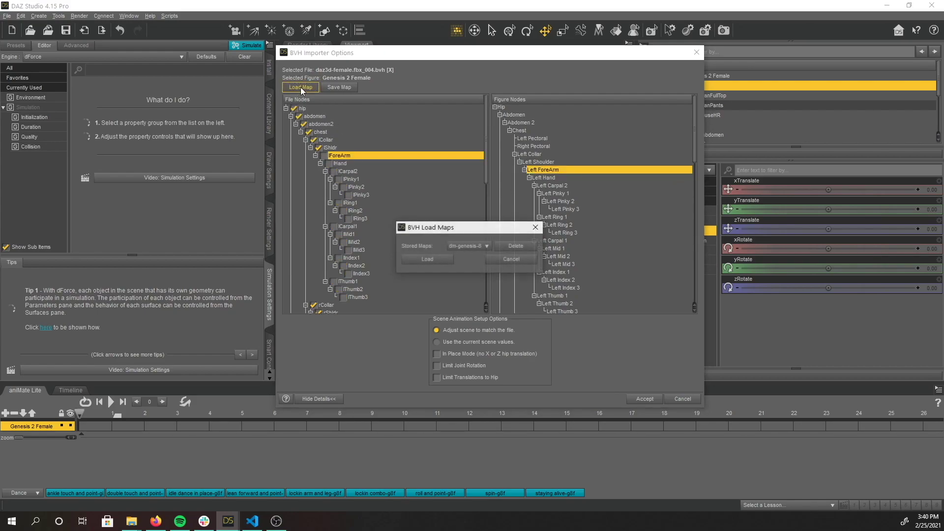
left_click(474, 247)
left_click(476, 276)
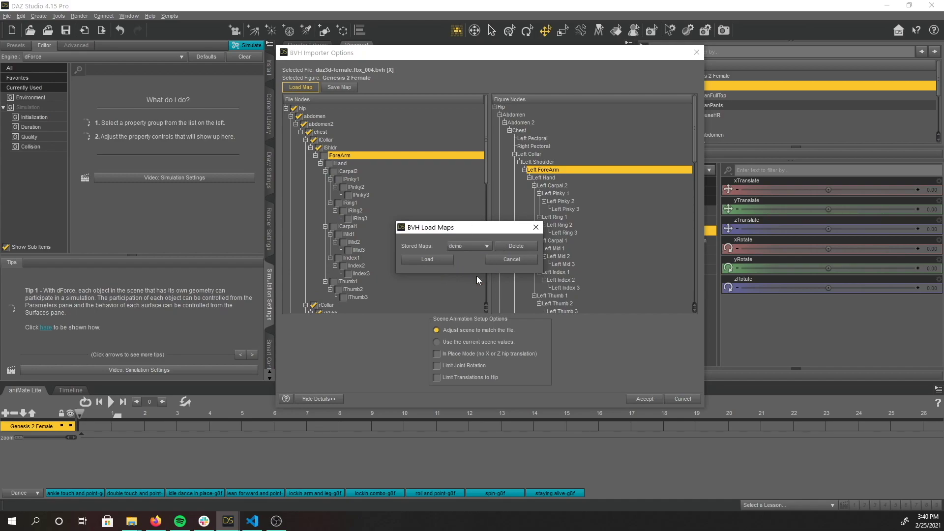
left_click(426, 259)
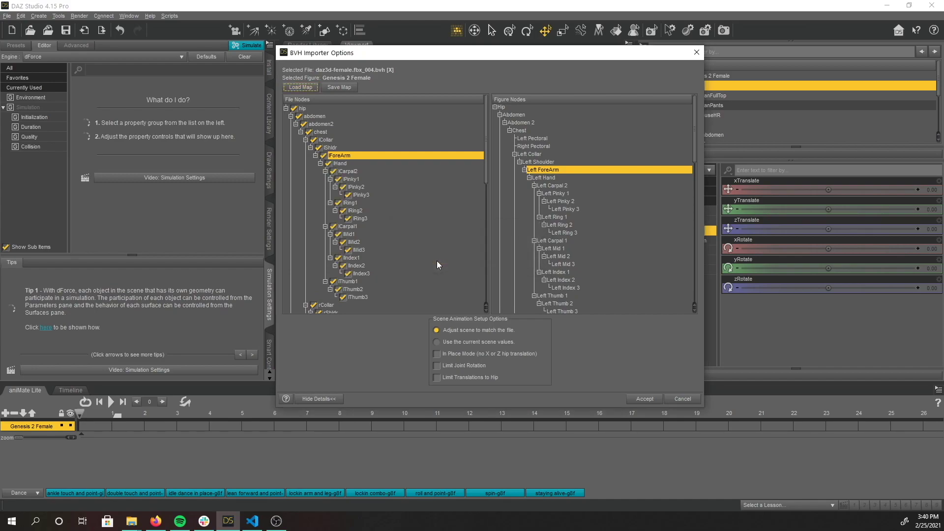
Step: Import the motion onto Genesis 2 Female, keeping 'Adjust scene to match the file'
left_click(486, 330)
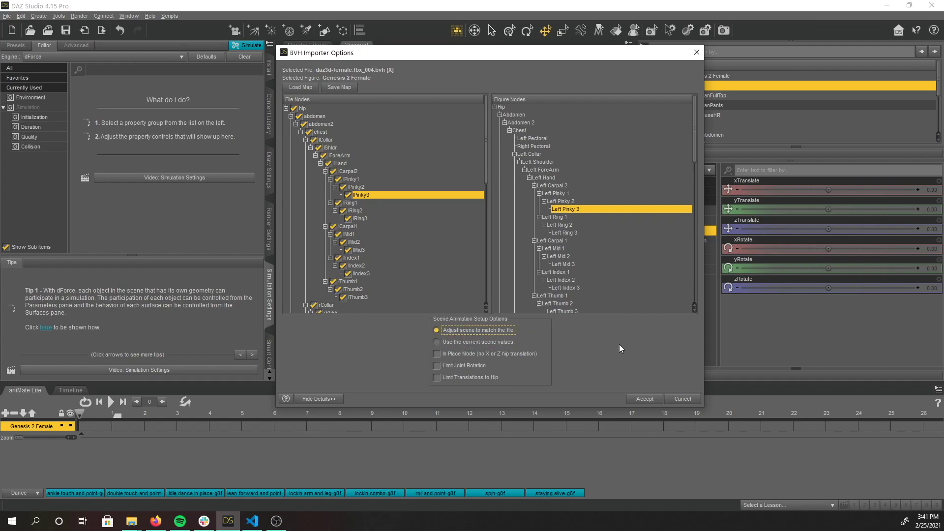
left_click(645, 399)
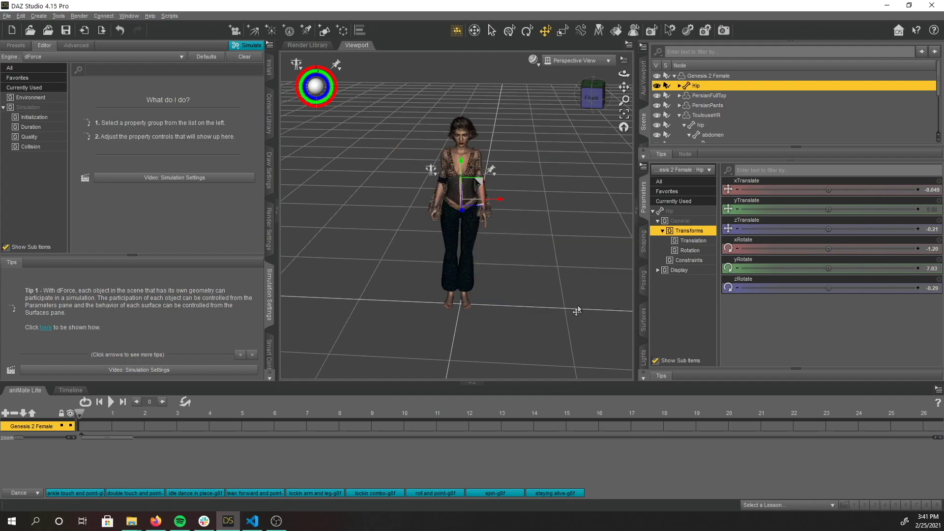
left_click(592, 96)
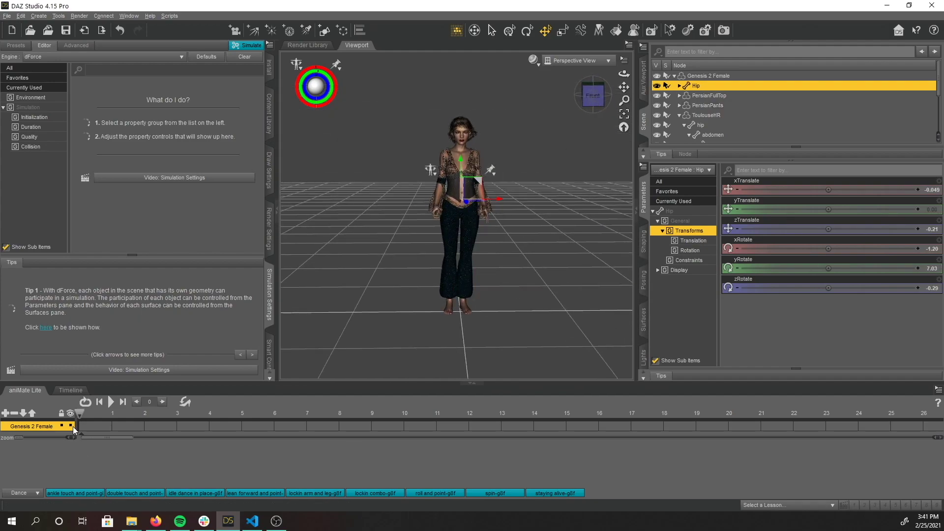
Step: Play the imported dance from an angled view, then stop playback
left_click(112, 401)
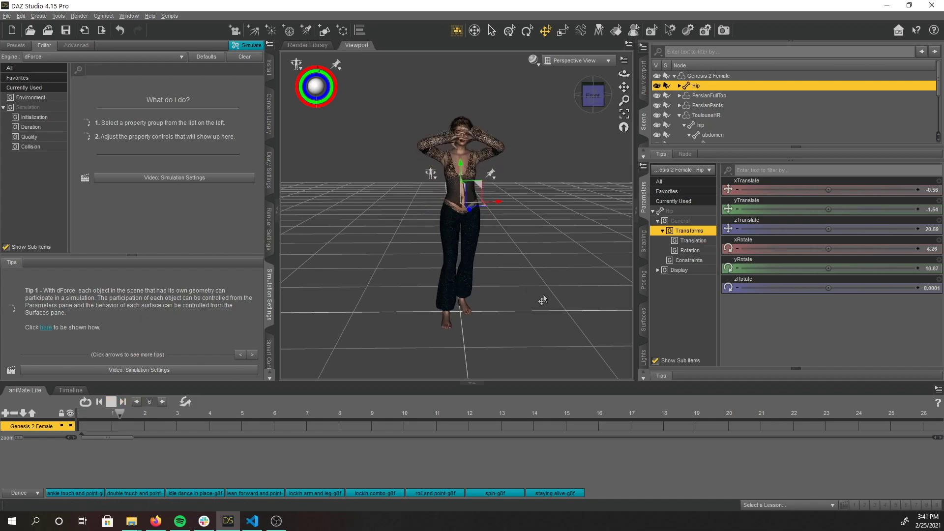
left_click(604, 102)
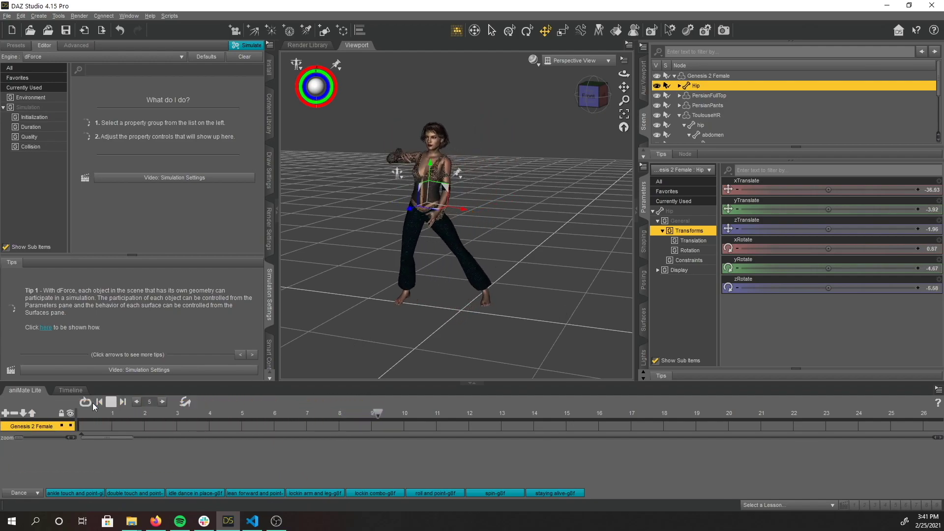
left_click(112, 405)
Step: In the library's Animations folder, create a new Pose Preset file named 'dance'
left_click(269, 114)
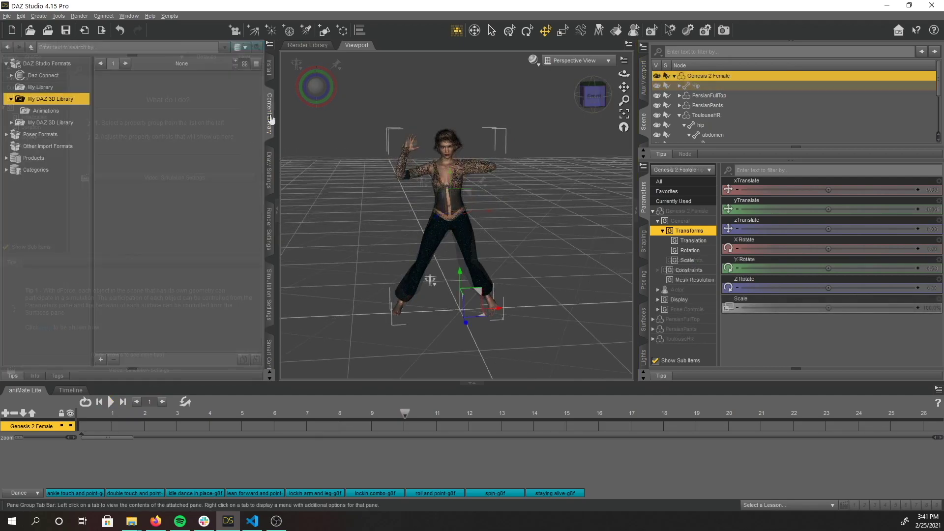
left_click(61, 111)
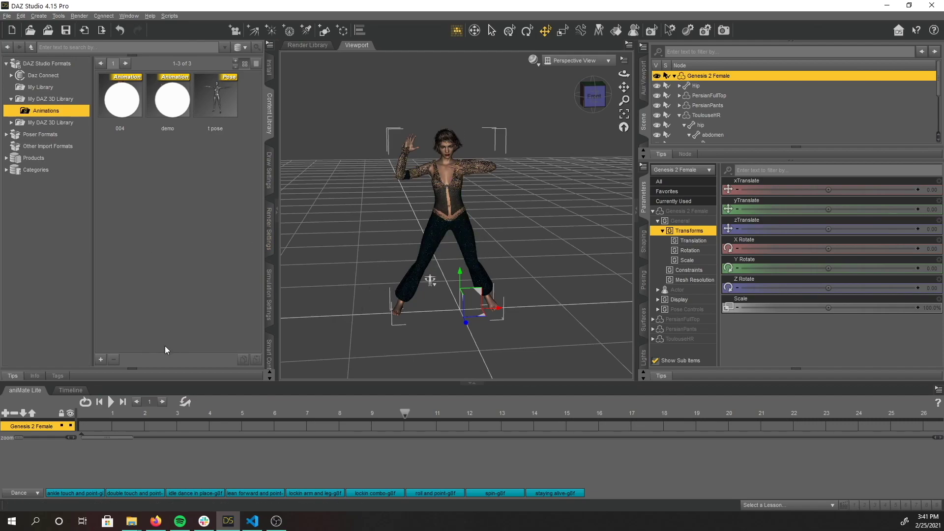
left_click(101, 360)
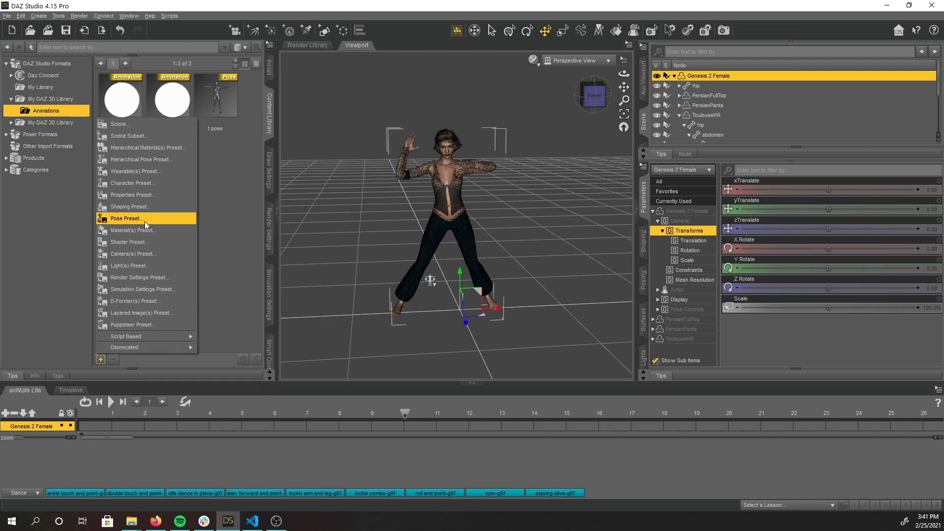
left_click(129, 218)
type("dance")
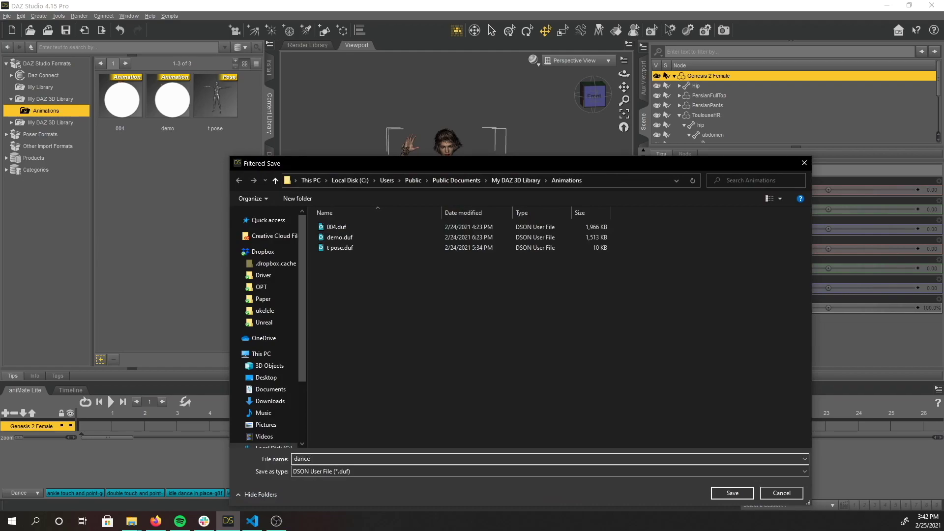
left_click(740, 492)
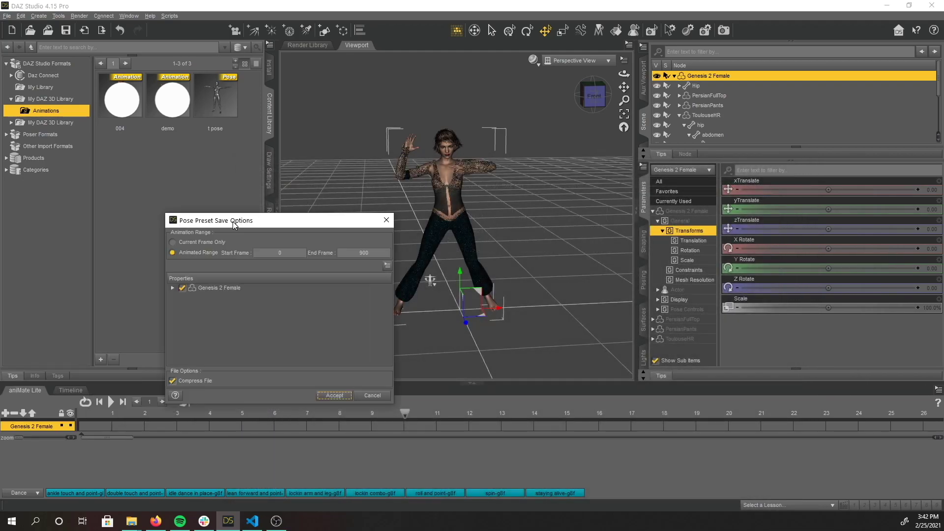
Step: Keep the animated range 0–900 for Genesis 2 Female and accept the preset
left_click_drag(322, 153, 406, 151)
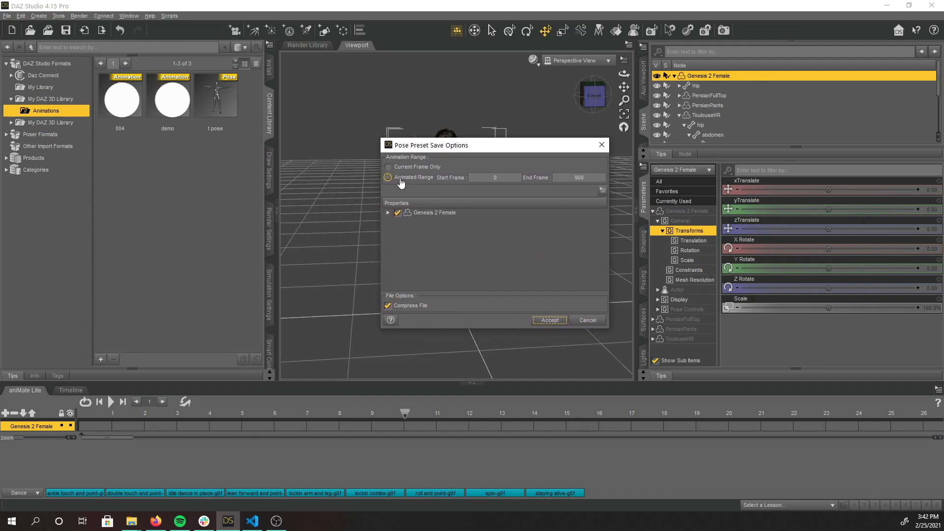
left_click(401, 180)
left_click(388, 213)
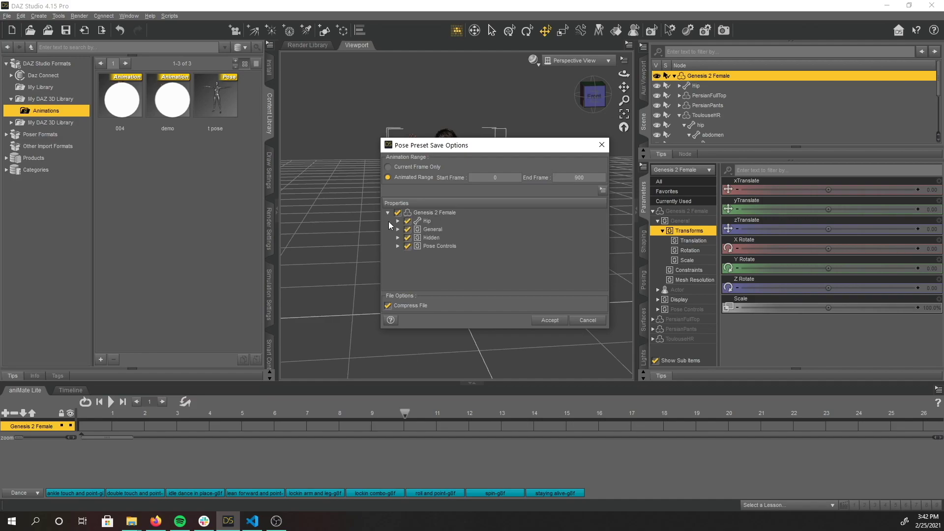
left_click(550, 320)
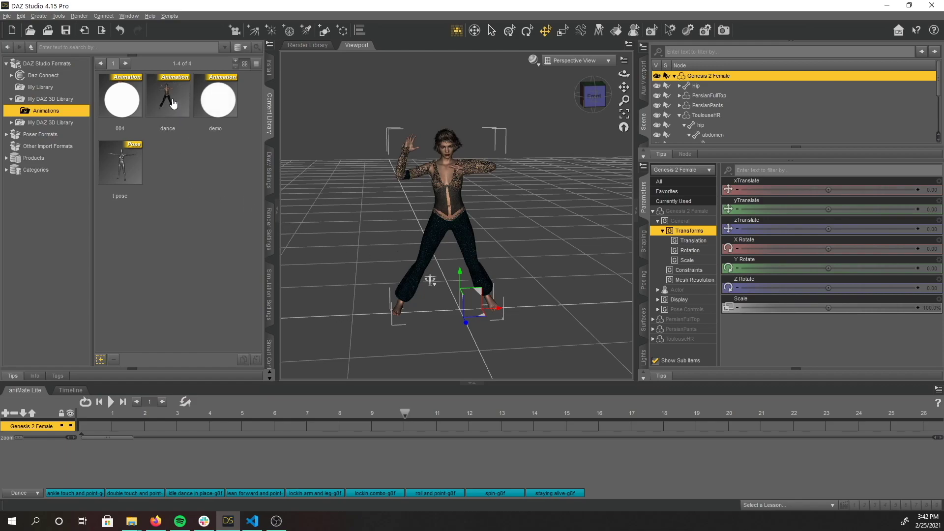
Step: Select the dance preset, clear Genesis 2 Female, and pick Genesis 3 Starter Essentials
left_click(171, 100)
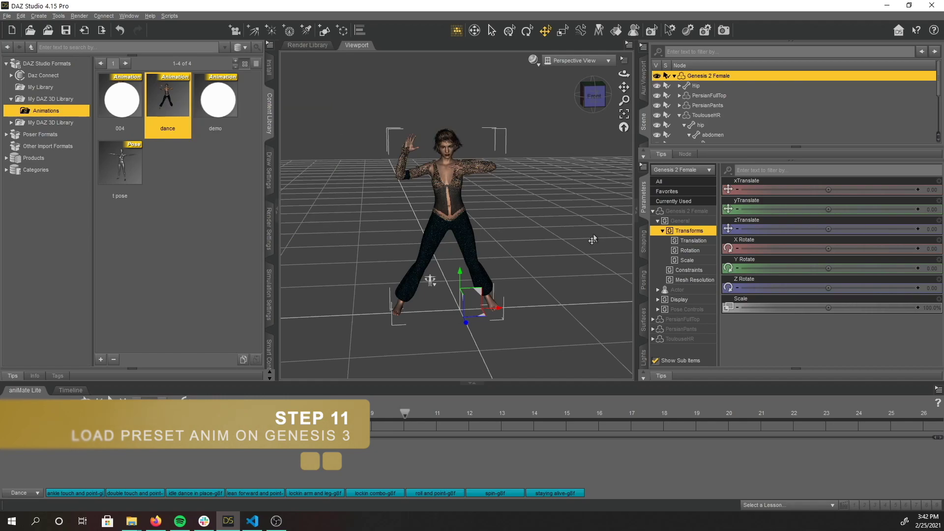
left_click(675, 76)
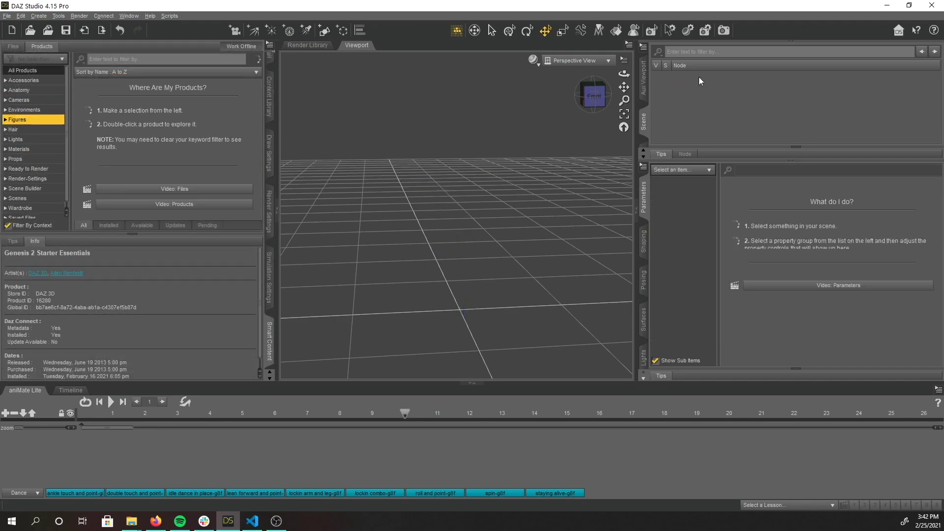
left_click(145, 108)
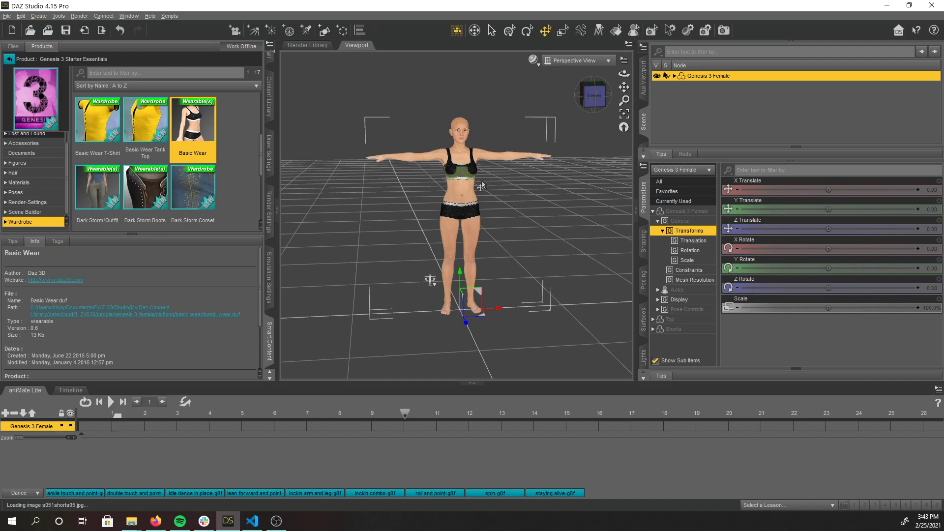
left_click_drag(593, 96, 305, 297)
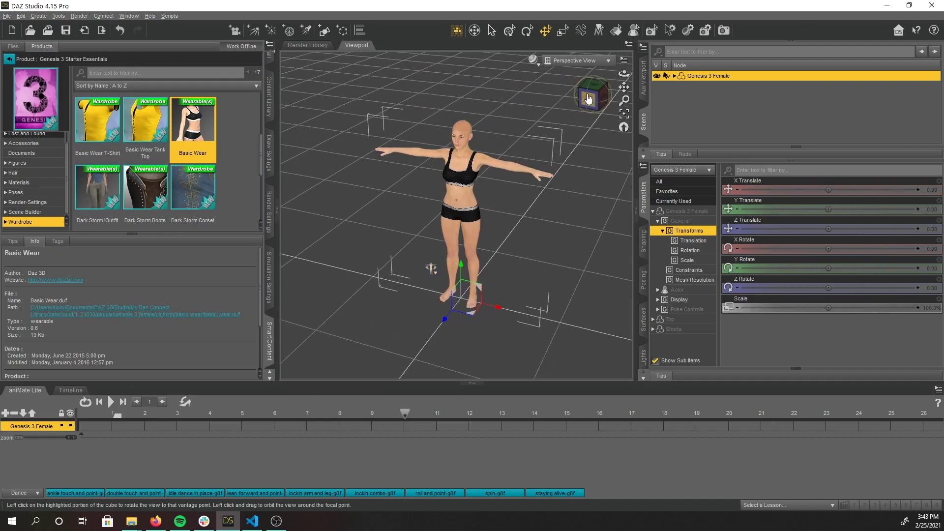
left_click_drag(554, 194, 695, 69)
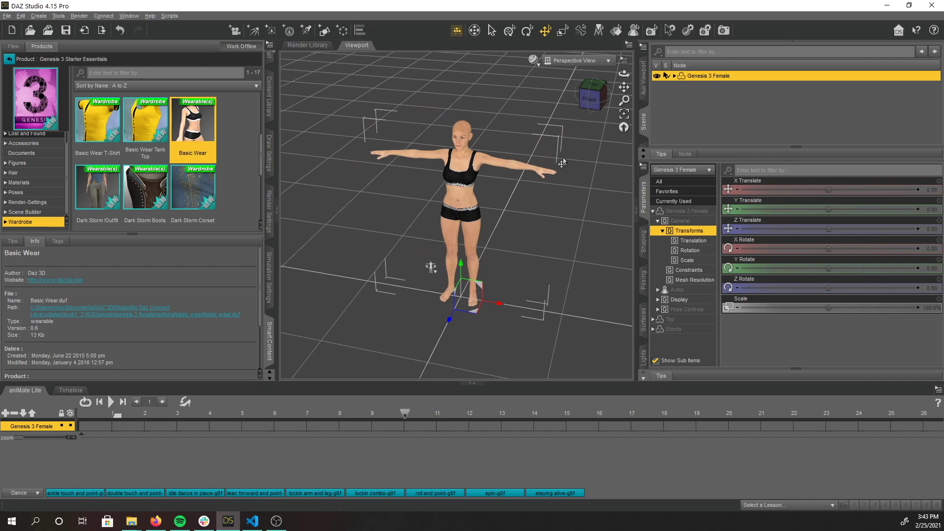
left_click(592, 86)
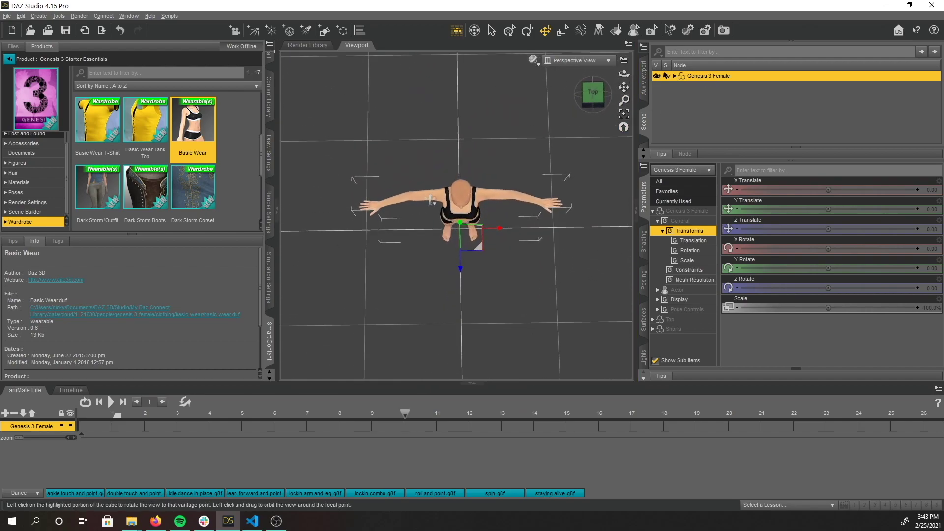
left_click_drag(431, 199, 448, 221)
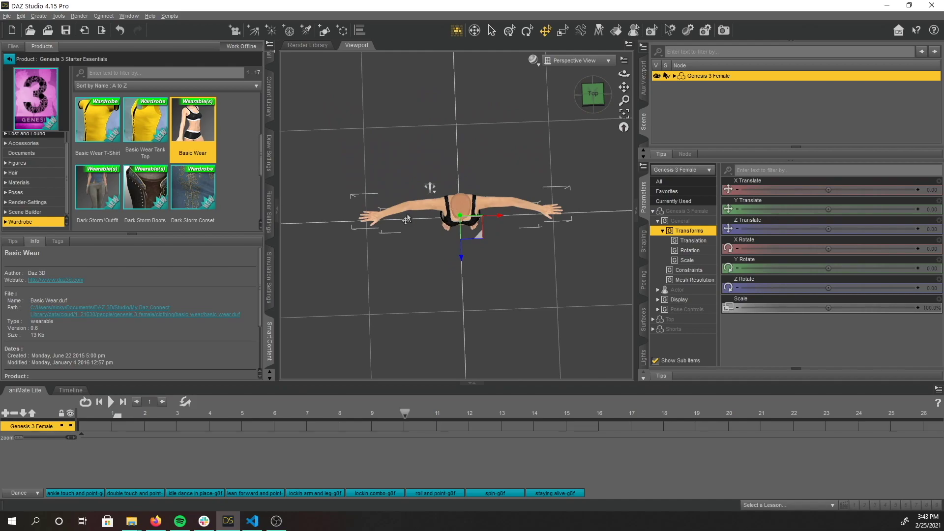
left_click(593, 106)
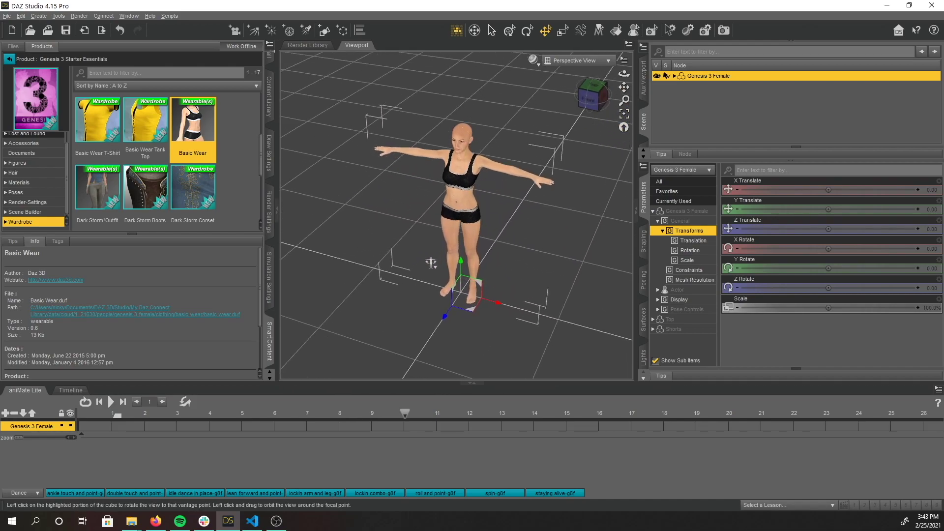
left_click(674, 75)
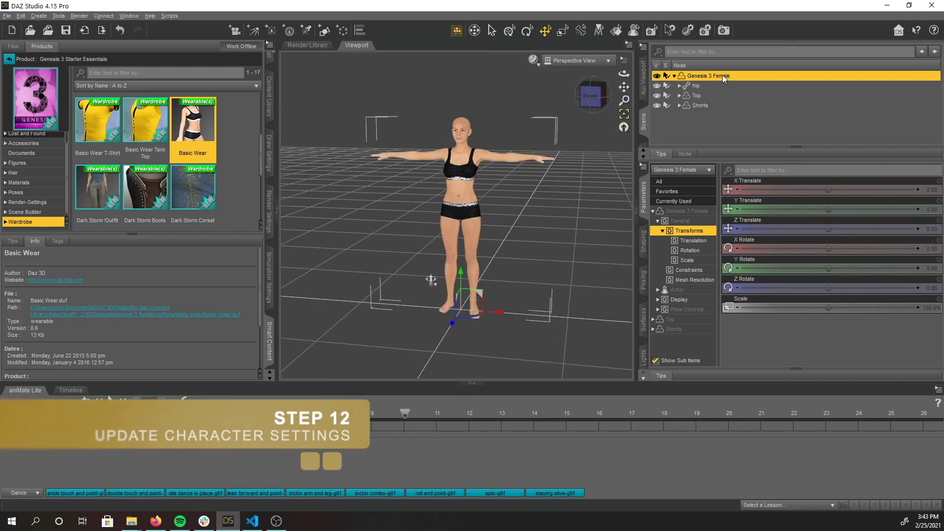
Step: Select Genesis 3 Female's whole hierarchy and apply Limits Off (Rotation)
right_click(724, 78)
mouse_move(737, 84)
left_click(845, 86)
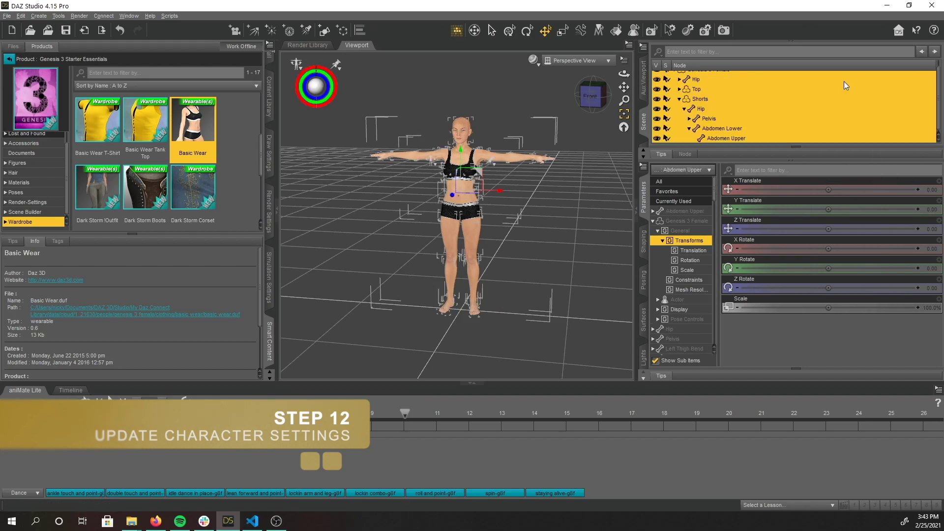
scroll(704, 106, "up", 1)
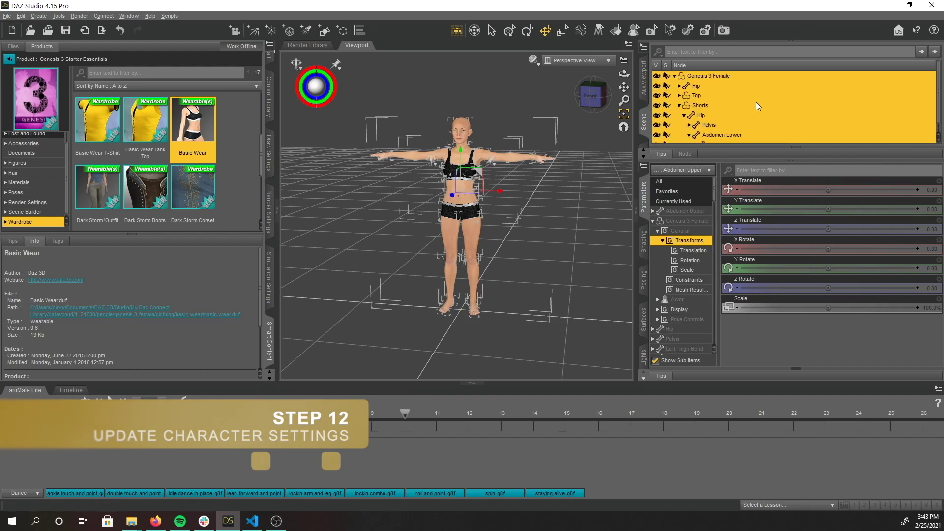
left_click(21, 16)
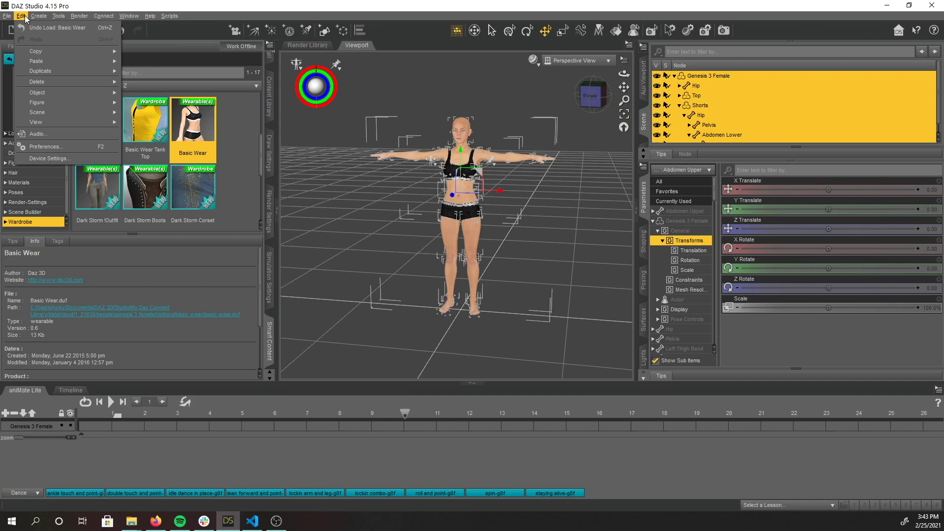
mouse_move(46, 103)
mouse_move(175, 276)
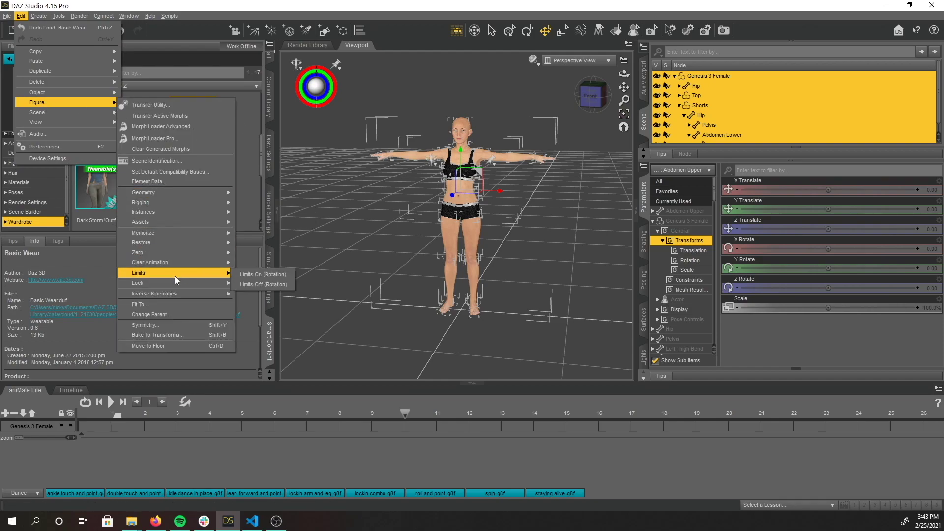
left_click(250, 284)
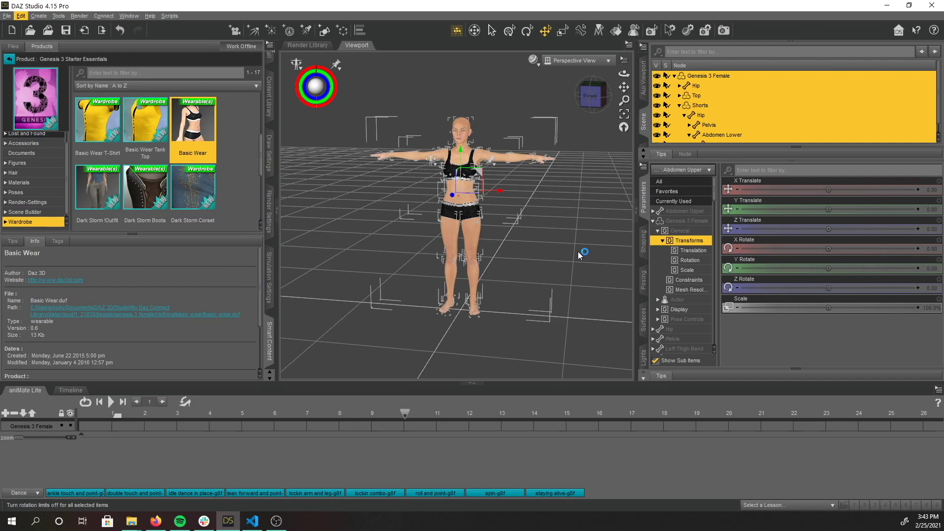
Step: Change the Edit > Figure > Lock setting on the selected bones
left_click(21, 16)
mouse_move(53, 98)
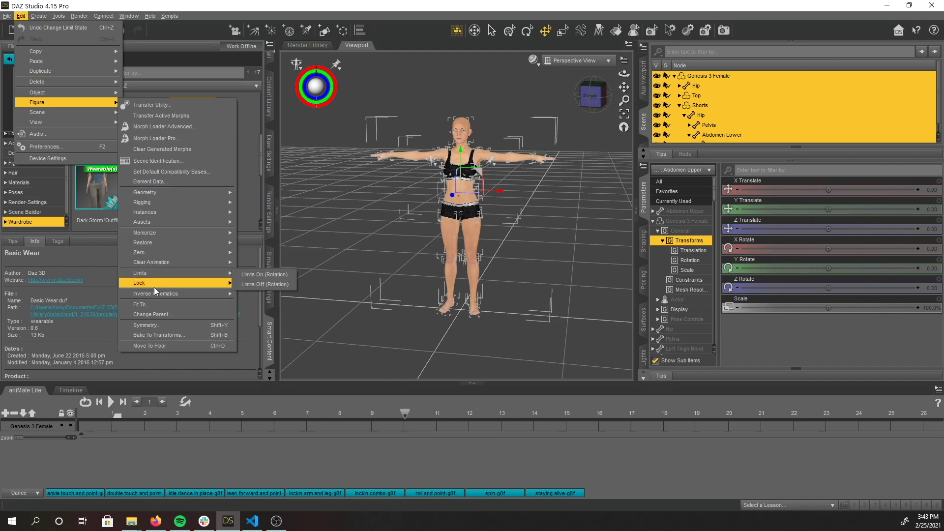
mouse_move(148, 283)
left_click(275, 317)
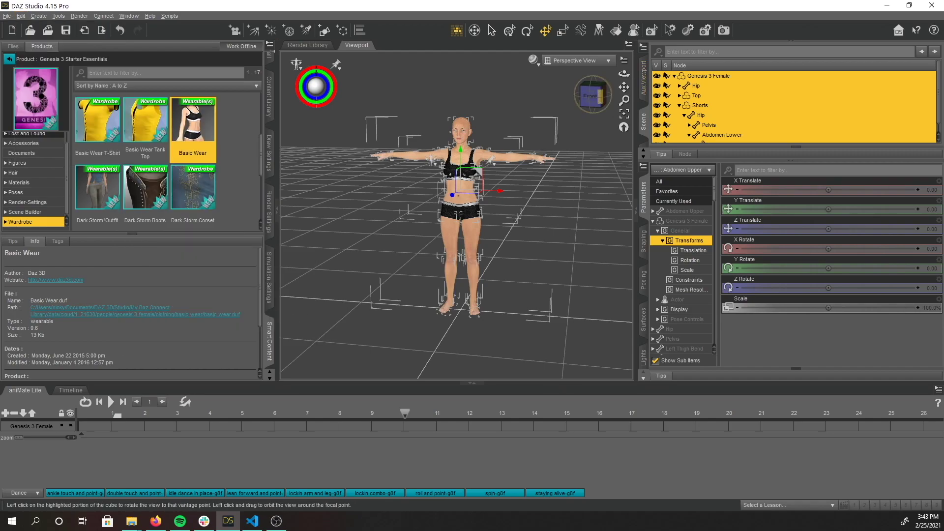
Step: Show the Animations library and select Genesis 3 Female's Hip bone
mouse_move(592, 96)
left_mouse_down()
mouse_move(596, 84)
mouse_move(600, 99)
left_mouse_up()
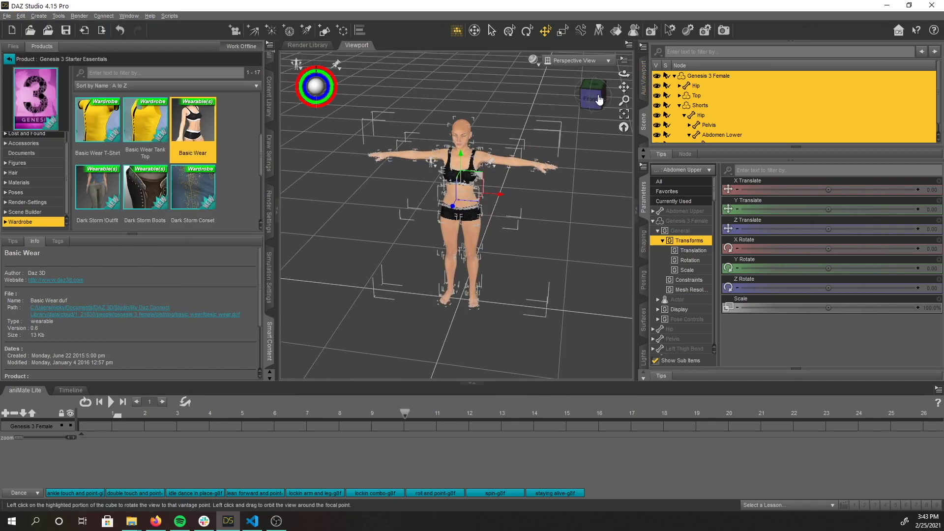
left_click(269, 95)
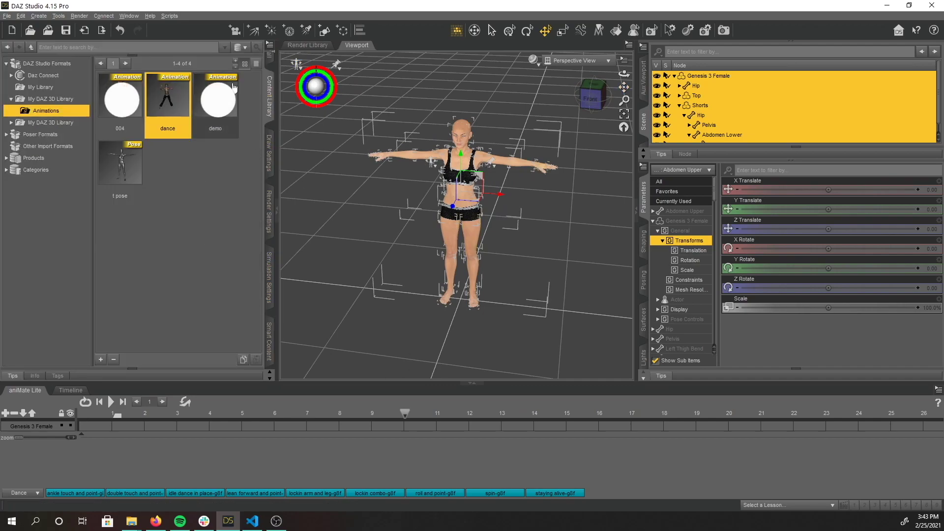
left_click(726, 77)
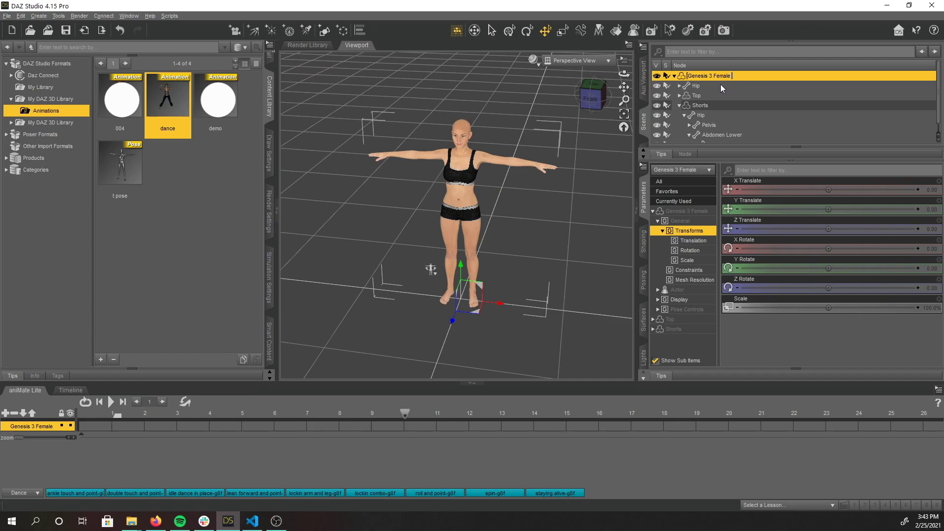
left_click(722, 84)
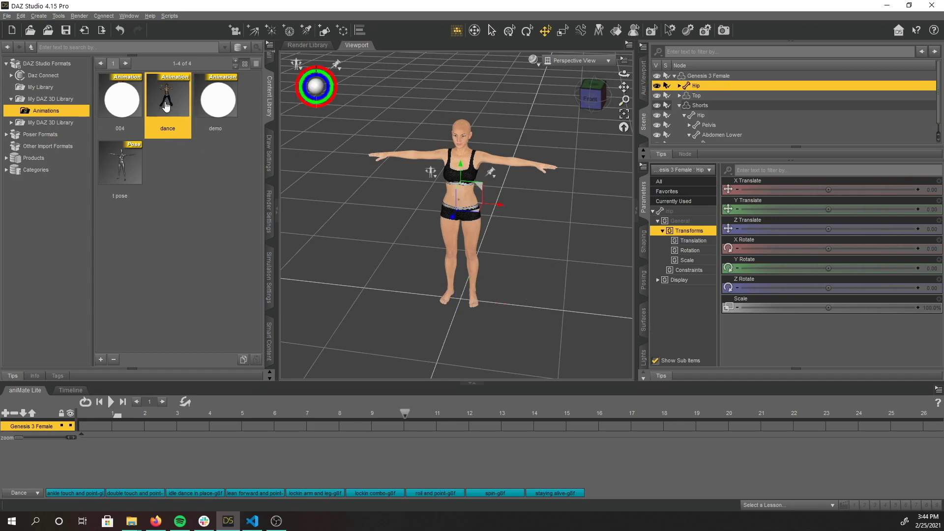
Step: Drop the 'dance' preset onto the figure, extend the timeline, and play from the front
left_click_drag(162, 107, 513, 216)
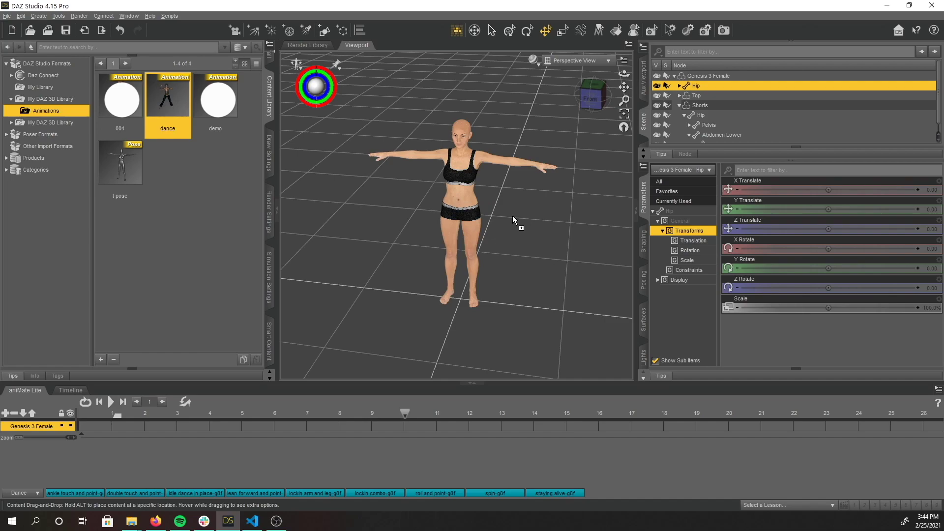
left_click_drag(512, 215, 513, 215)
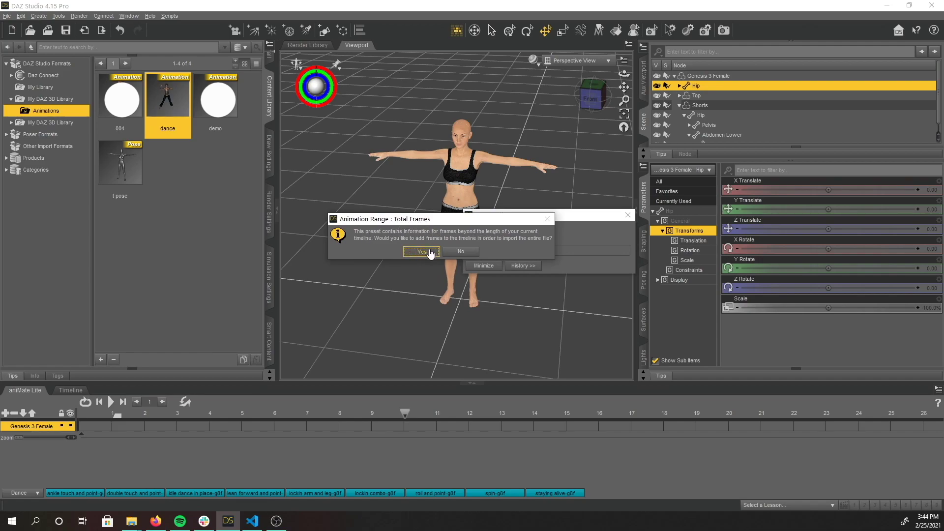
left_click(427, 253)
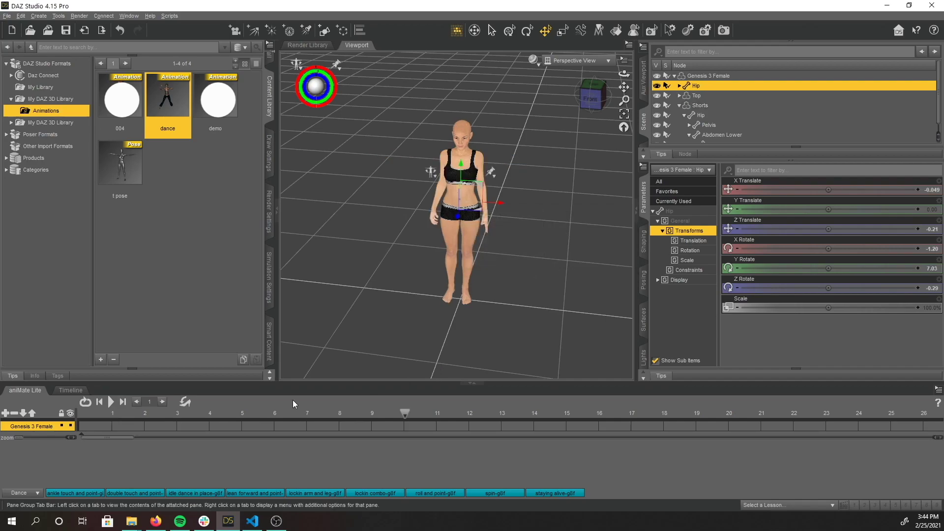
left_click(585, 99)
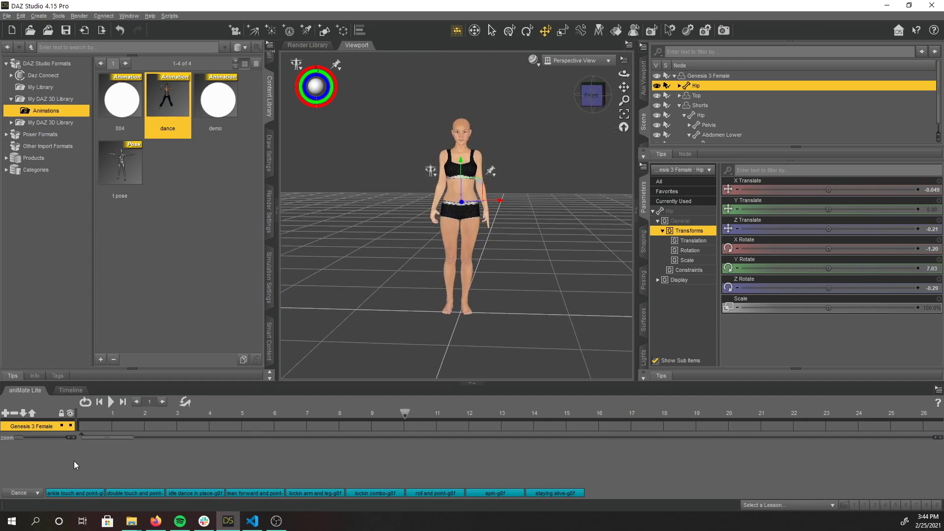
left_click(110, 402)
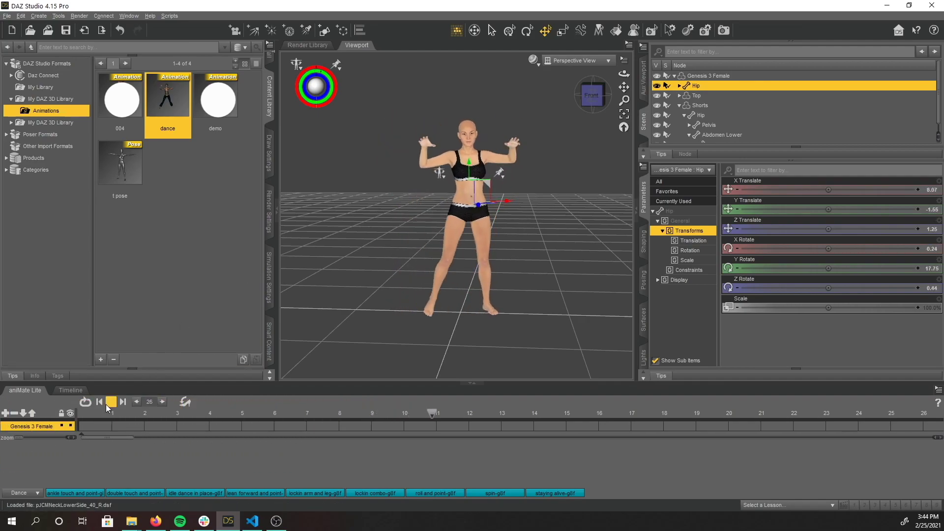
Step: Stop the dance playback and clear the Genesis 3 Female from the scene
left_click(110, 402)
left_click(748, 76)
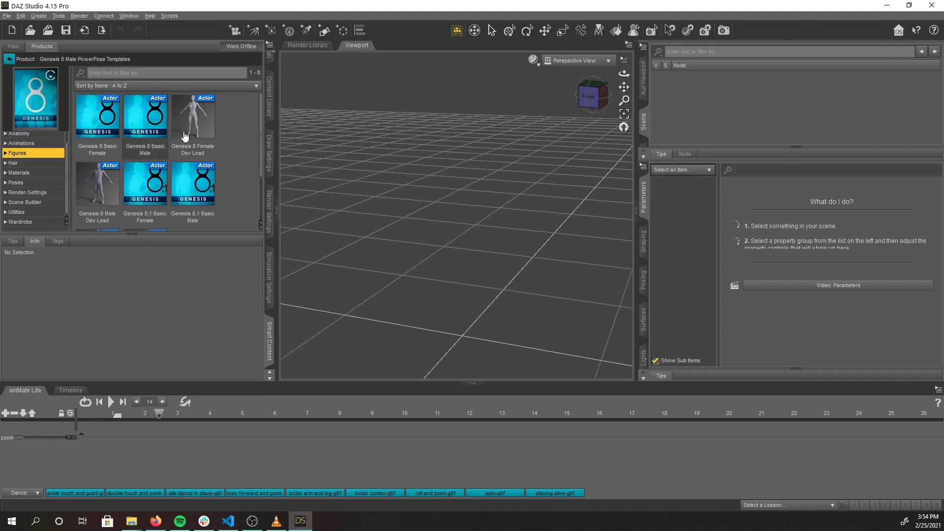
scroll(235, 207, "down", 1)
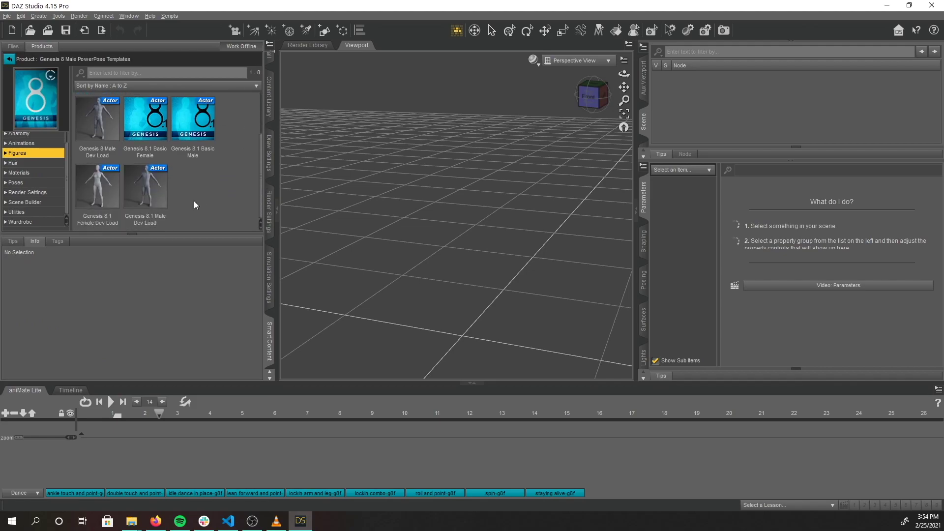
scroll(107, 163, "up", 1)
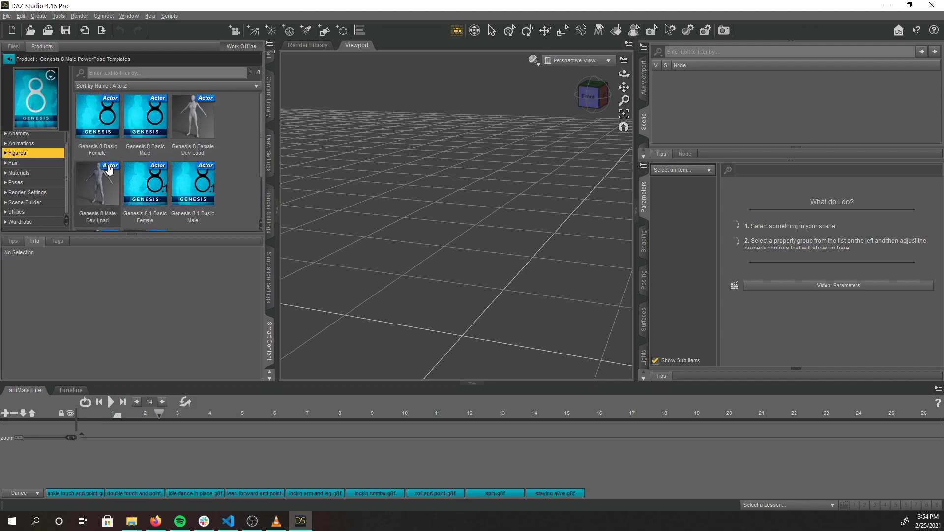
Step: Load Genesis 8 Basic Male, deselect it, and view it from the front
double_click(146, 127)
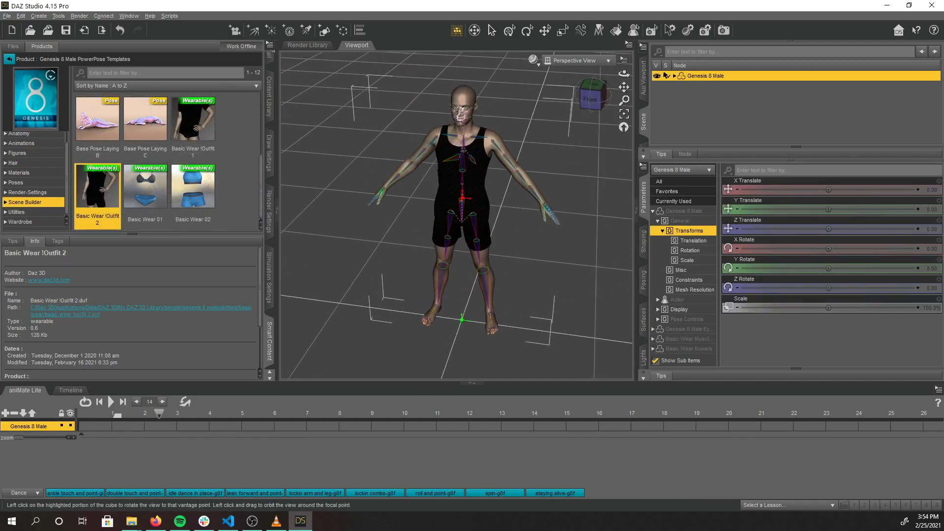
left_click(531, 120)
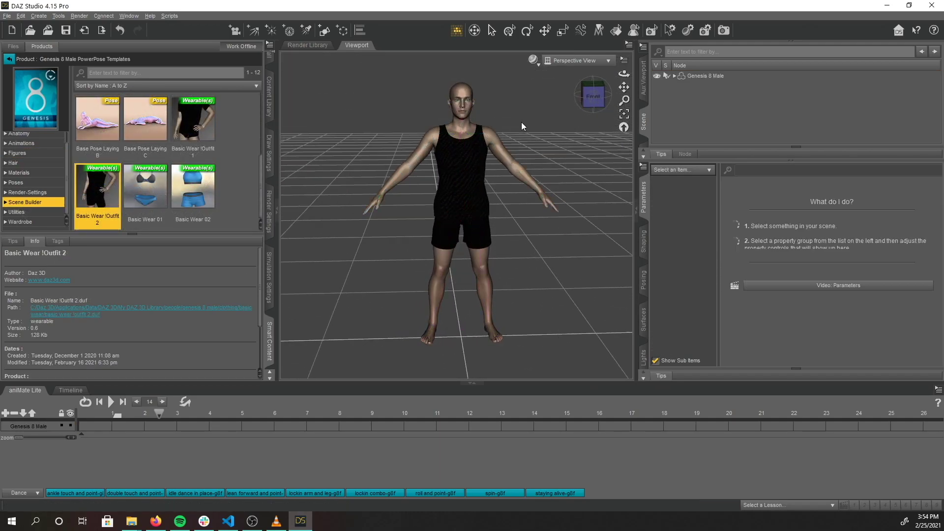
left_click(593, 97)
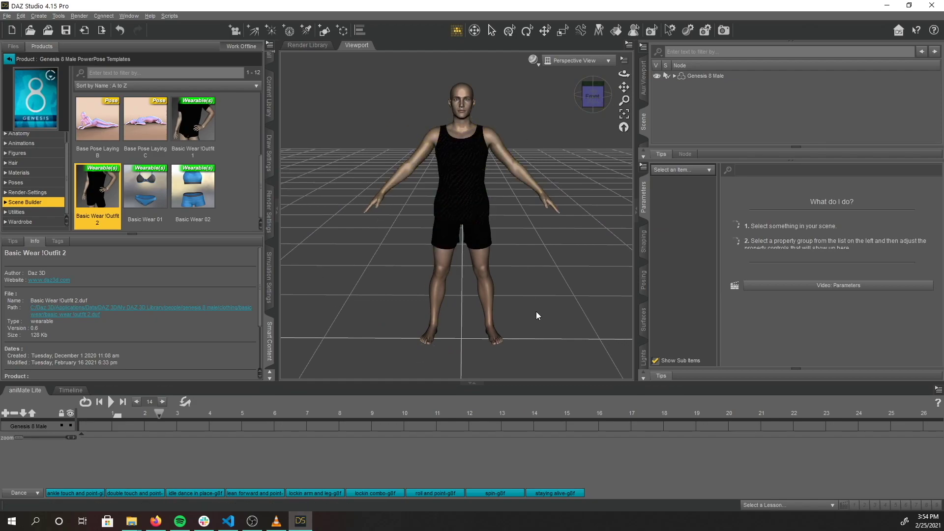
scroll(534, 305, "down", 2)
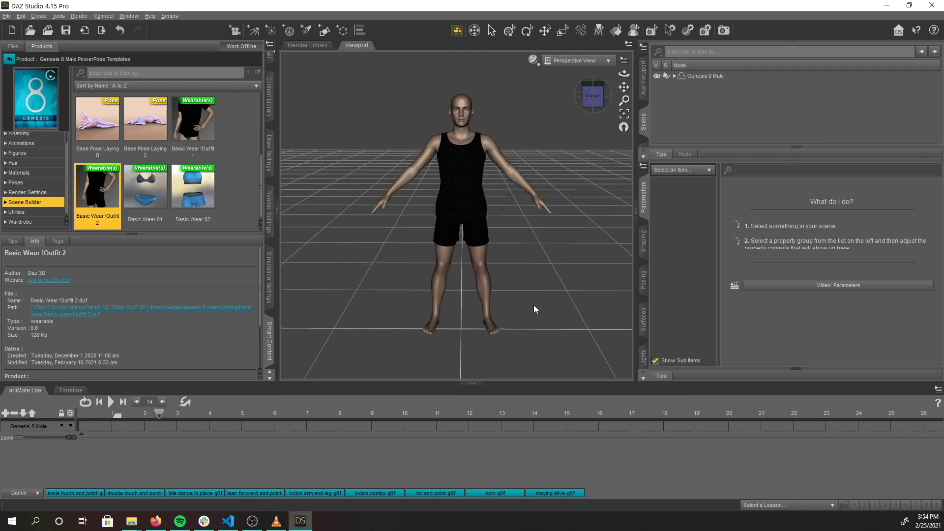
scroll(534, 309, "down", 1)
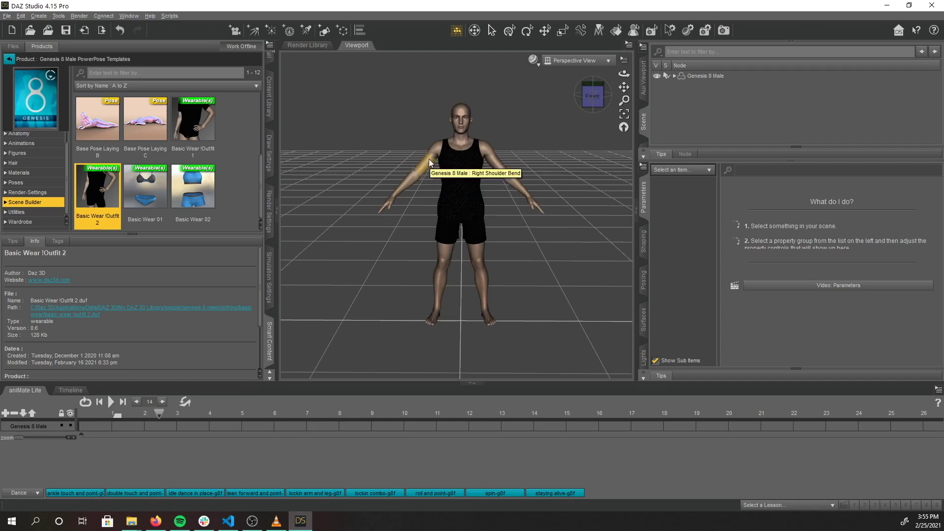
Step: Select the male's right shoulder and list all Figures products in the library
left_click(428, 160)
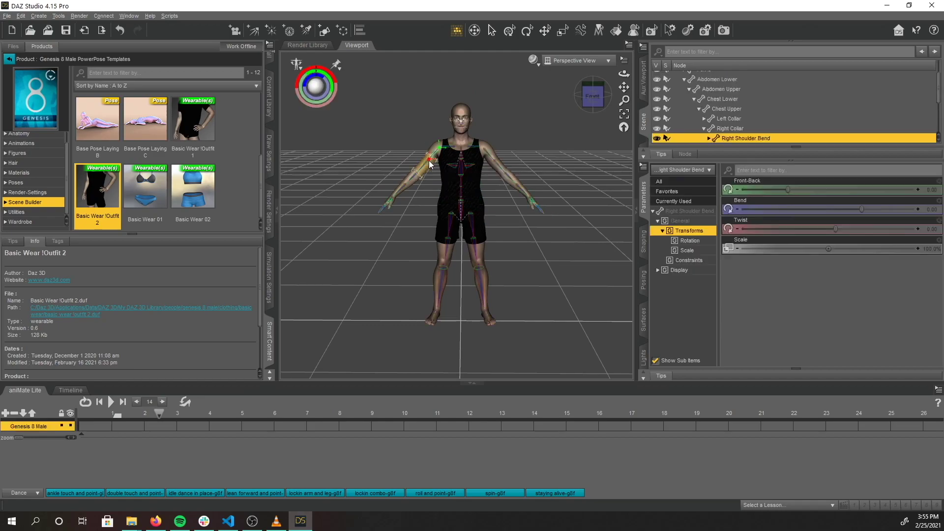
left_click_drag(592, 97, 592, 106)
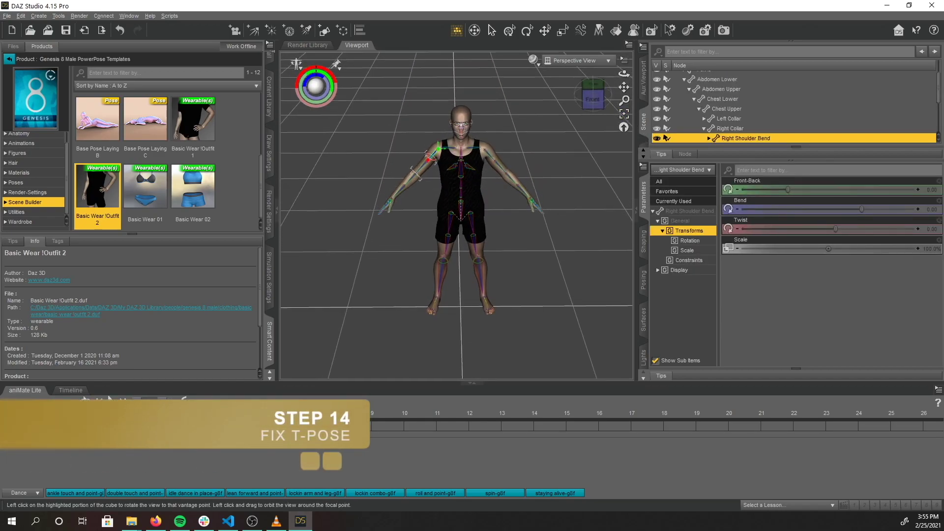
left_click(8, 59)
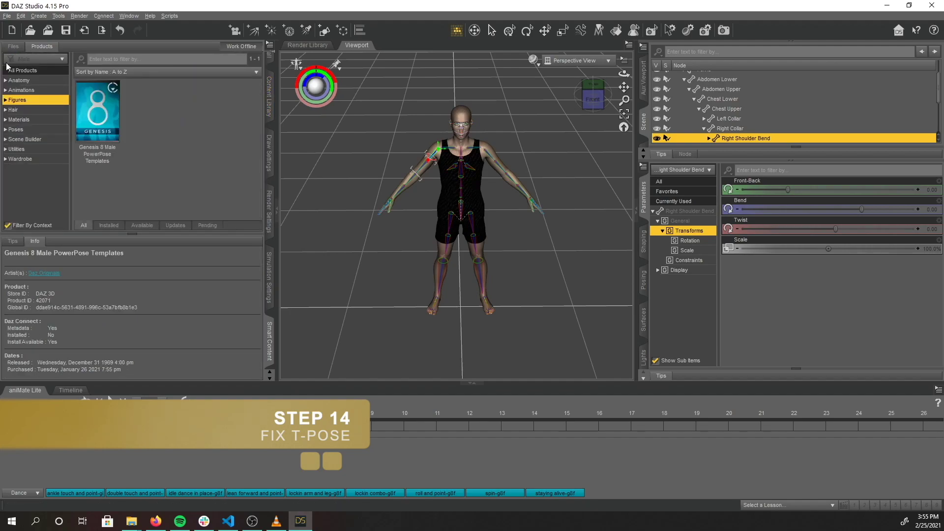
left_click(13, 100)
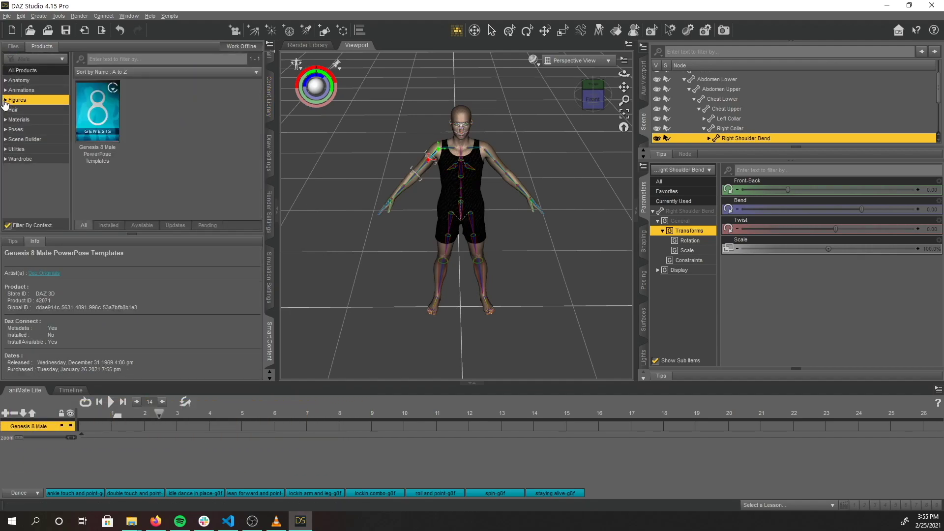
left_click(13, 101)
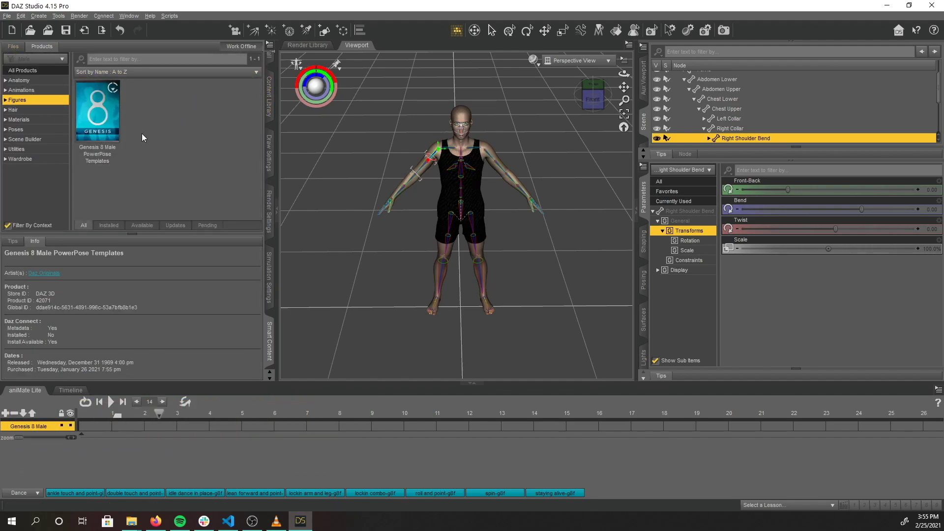
left_click(474, 88)
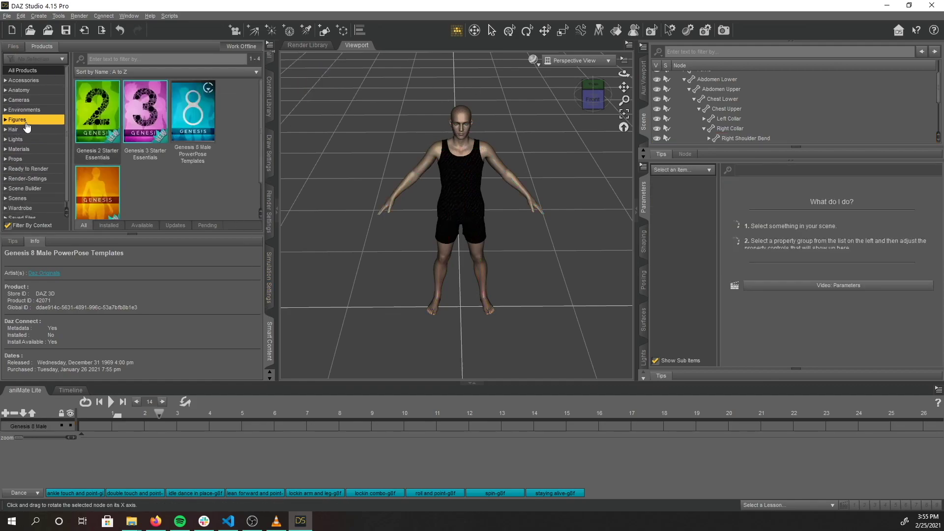
Step: Open Genesis 2 Starter Essentials and load the Barefoot Dancer
double_click(93, 127)
left_click(93, 129)
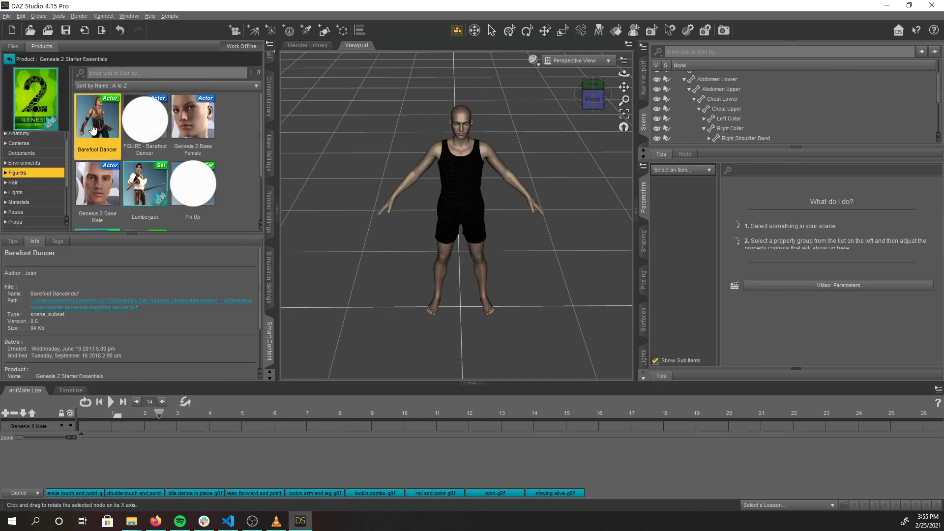
double_click(93, 129)
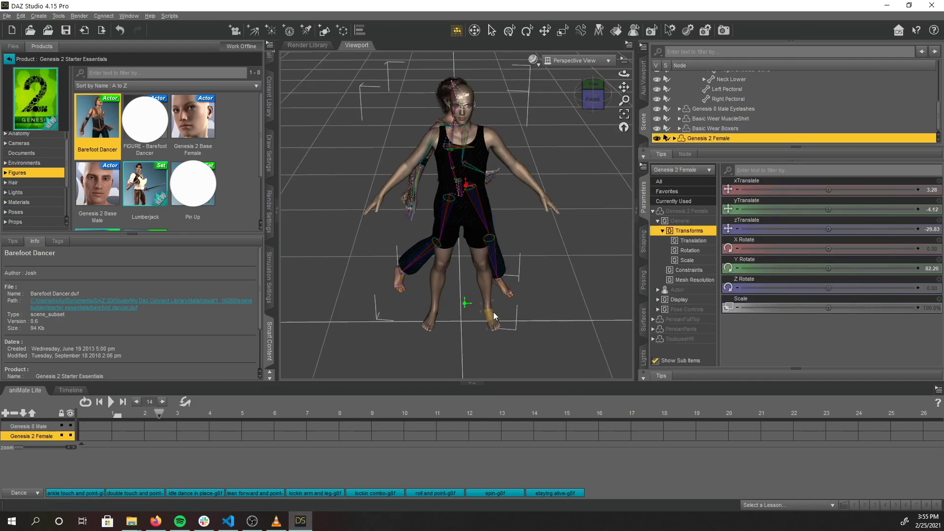
Step: Clear the Genesis 2 Female's animation via Clear Figure, returning her to T-pose
left_click(21, 15)
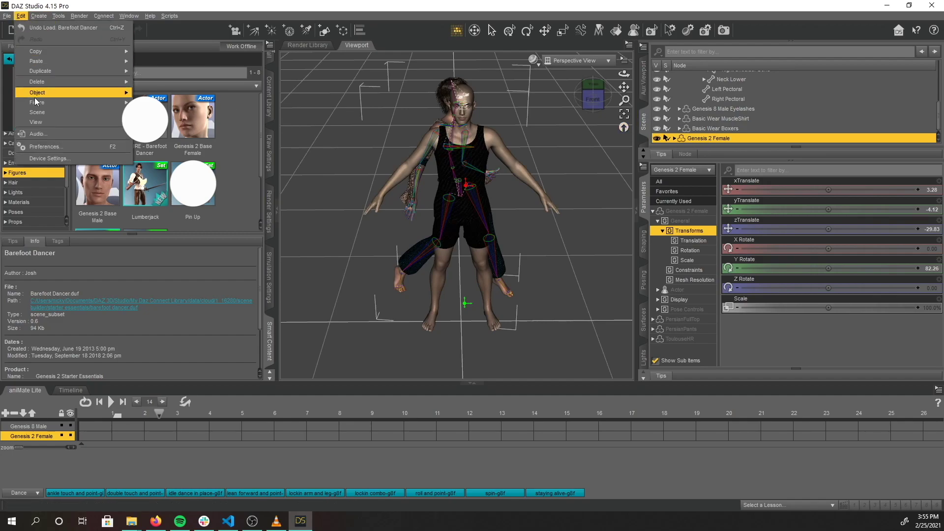
mouse_move(38, 103)
mouse_move(231, 262)
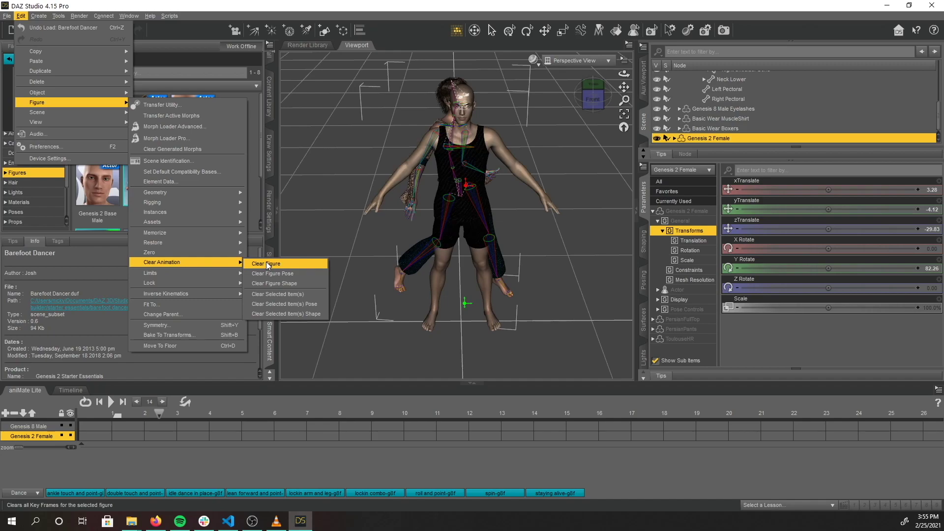
left_click(268, 265)
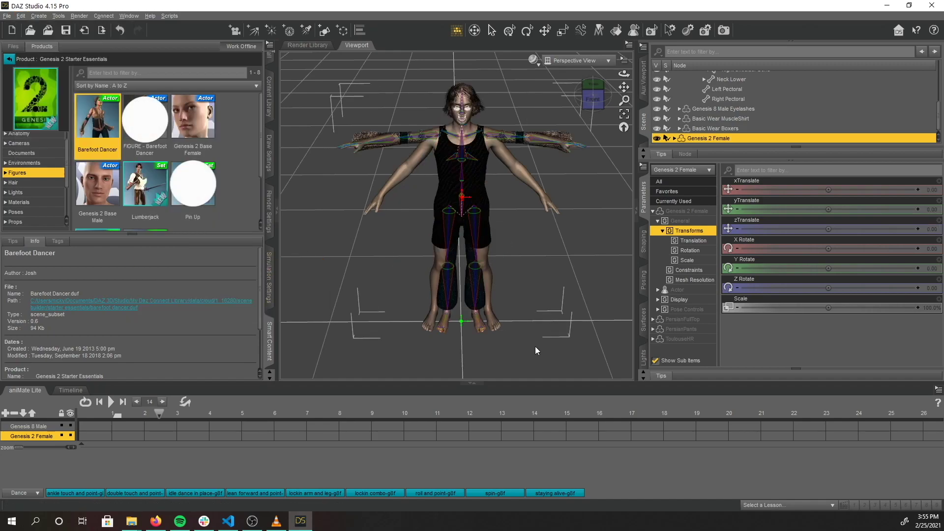
Step: Move the Genesis 2 Female left of the male to X Translate -127.14
left_click(468, 325)
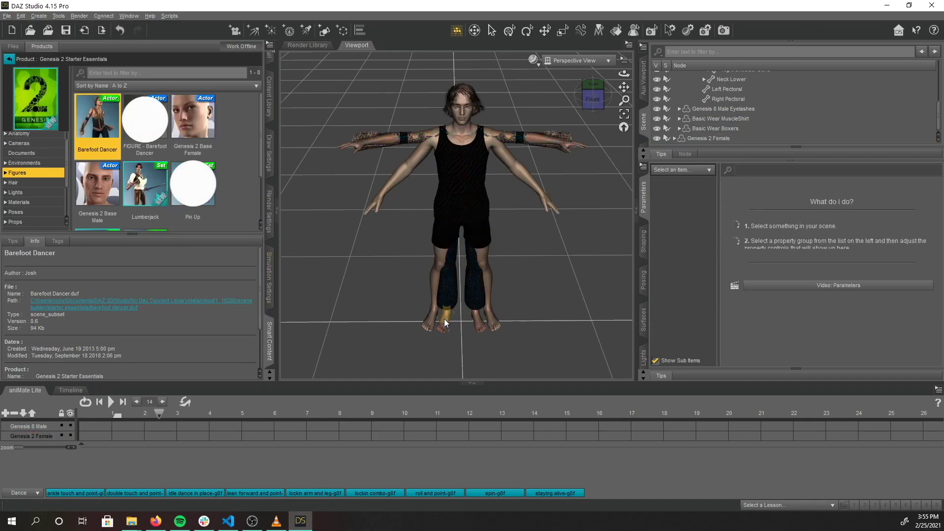
left_click(479, 325)
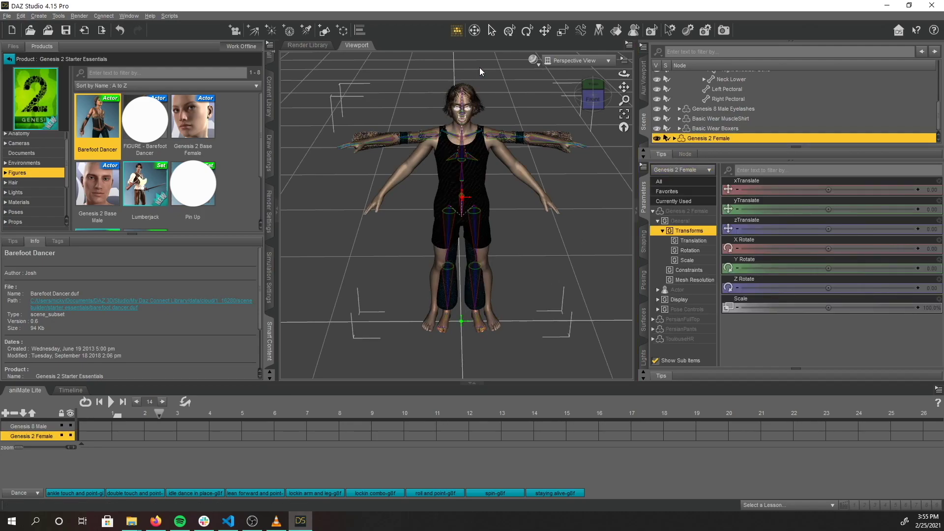
left_click(544, 30)
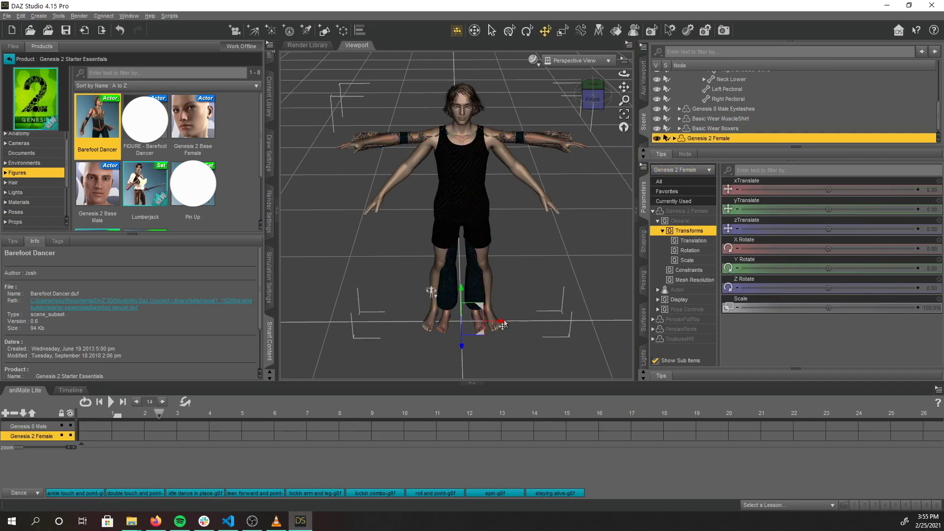
left_click_drag(499, 325, 364, 325)
scroll(367, 300, "down", 5)
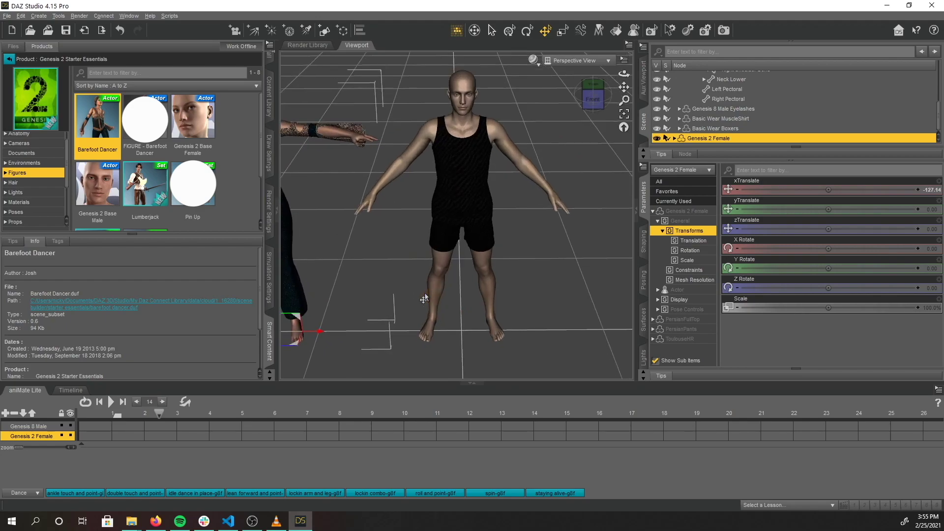
left_click_drag(592, 95, 390, 182)
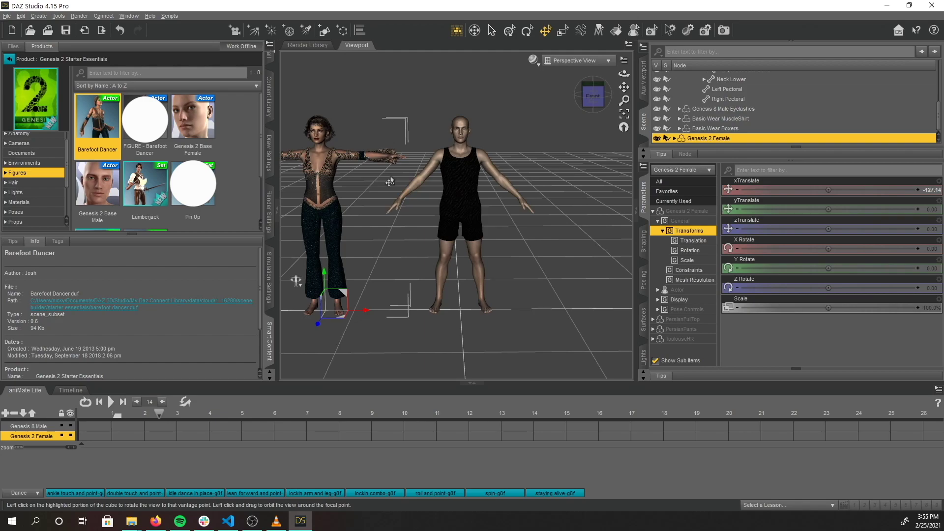
left_click_drag(390, 182, 445, 169)
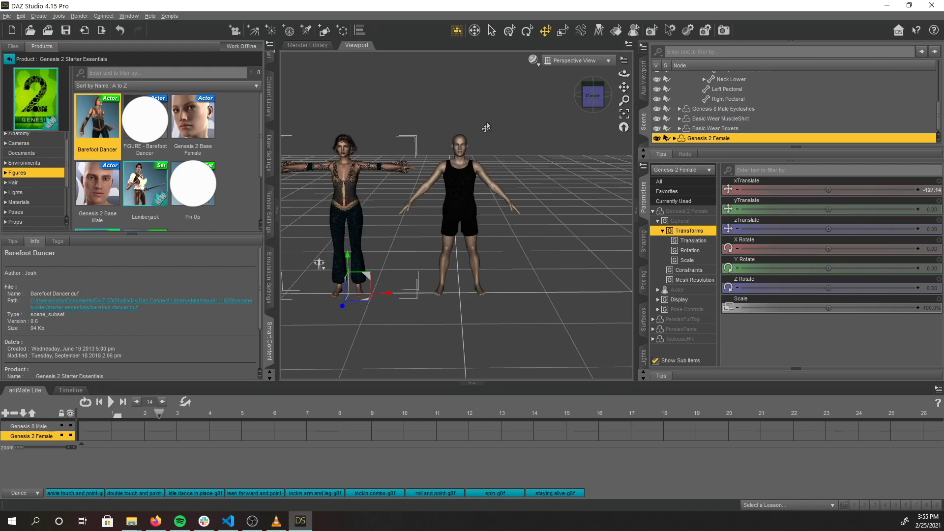
scroll(496, 207, "up", 3)
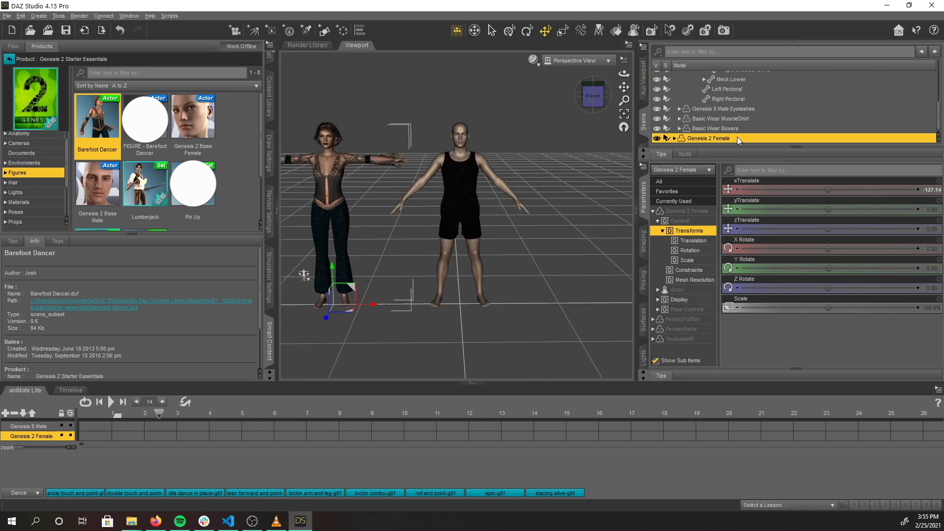
Step: Delete the Genesis 2 Female and set the male's Right Shoulder Bend to 45
key("Delete")
scroll(513, 269, "up", 3)
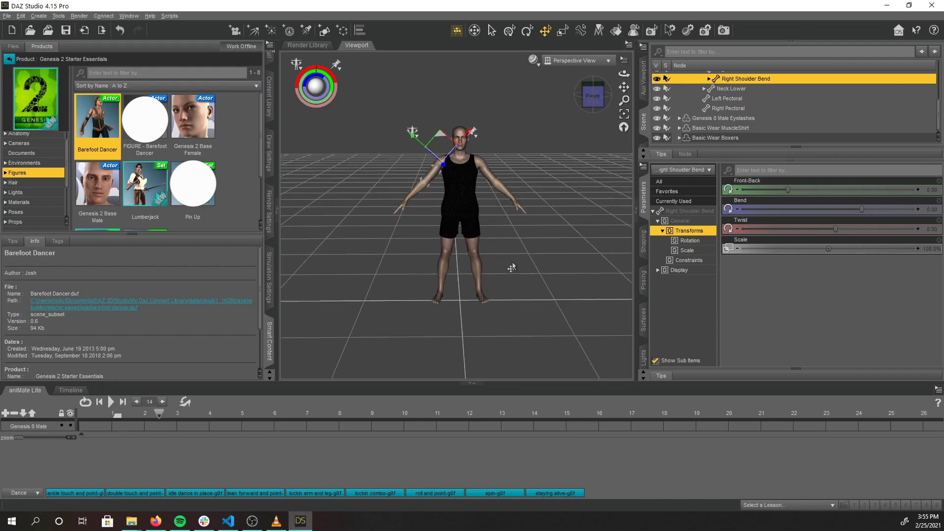
left_click(930, 209)
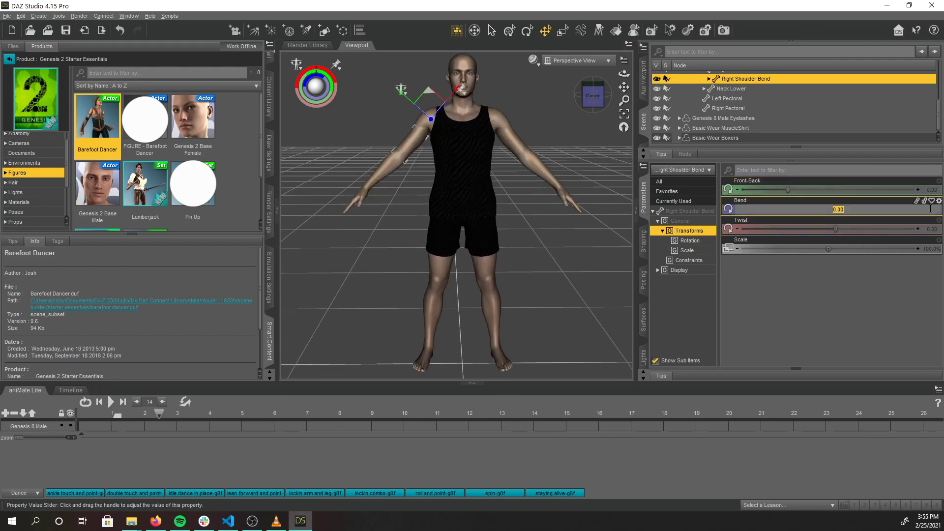
type("45")
key("Return")
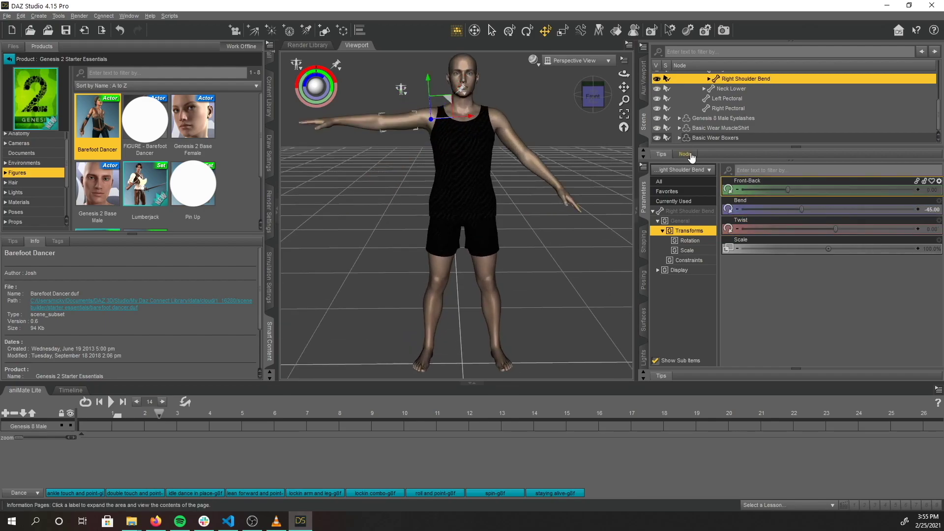
Step: Set the male's Left Shoulder Bend to 45
key("ctrl+shift+a")
left_click(515, 143)
left_click(934, 210)
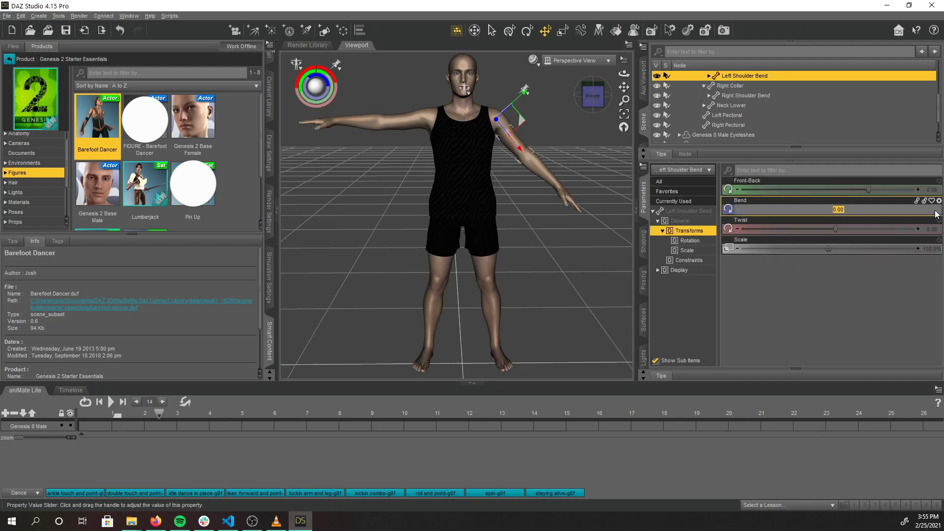
type("45")
key("Return")
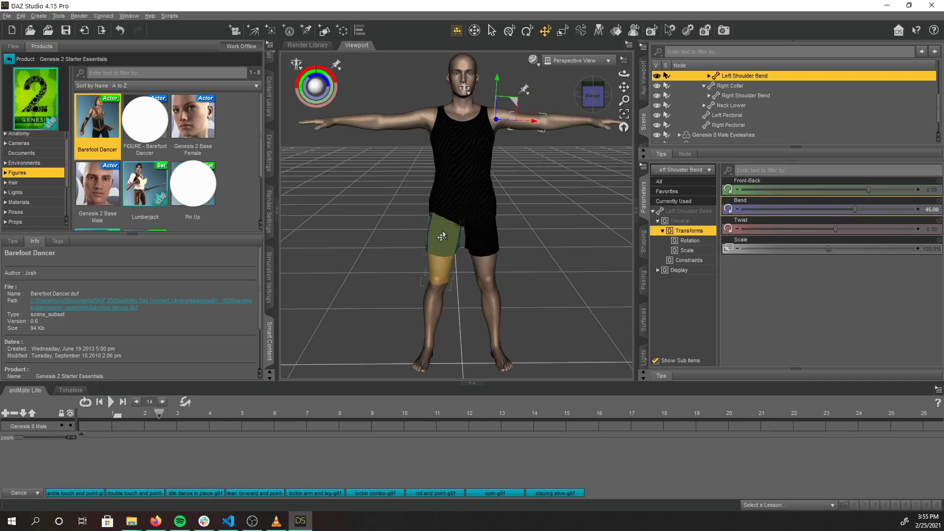
Step: Try a -8 Bend Side-Side on the right thigh, then reset it to 0
left_click(441, 248)
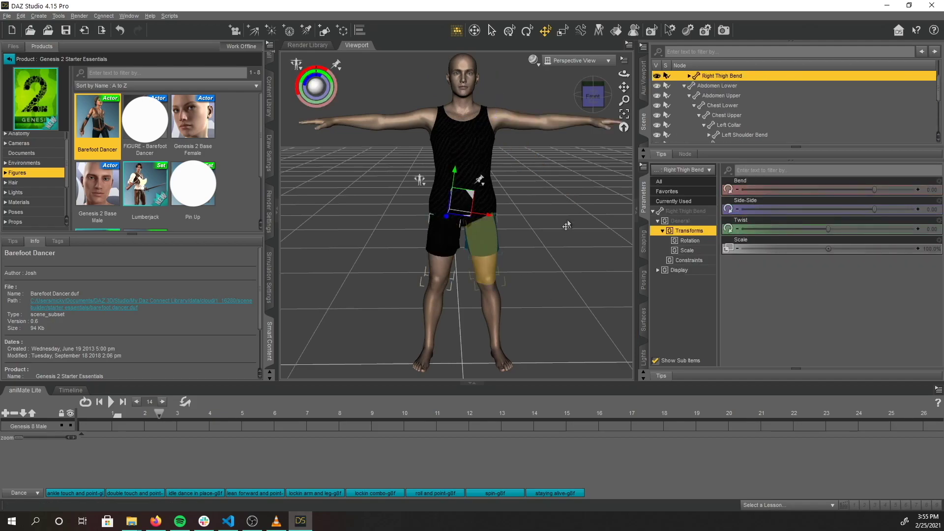
left_click(934, 209)
type("-")
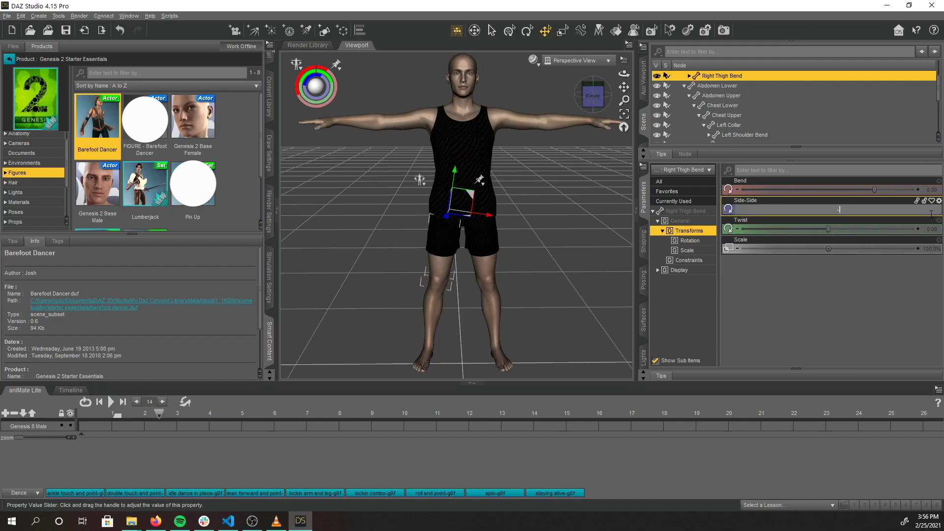
type("8")
key("Return")
left_click(933, 210)
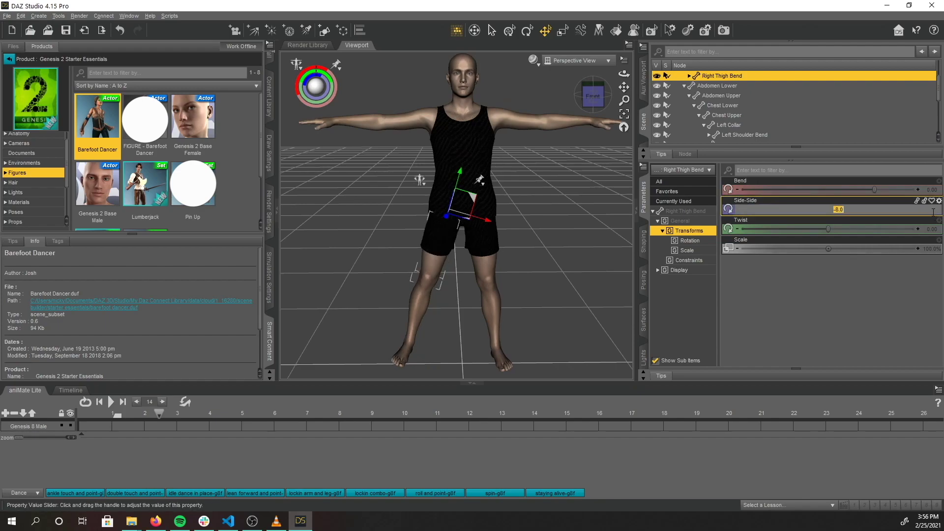
type("0")
key("Return")
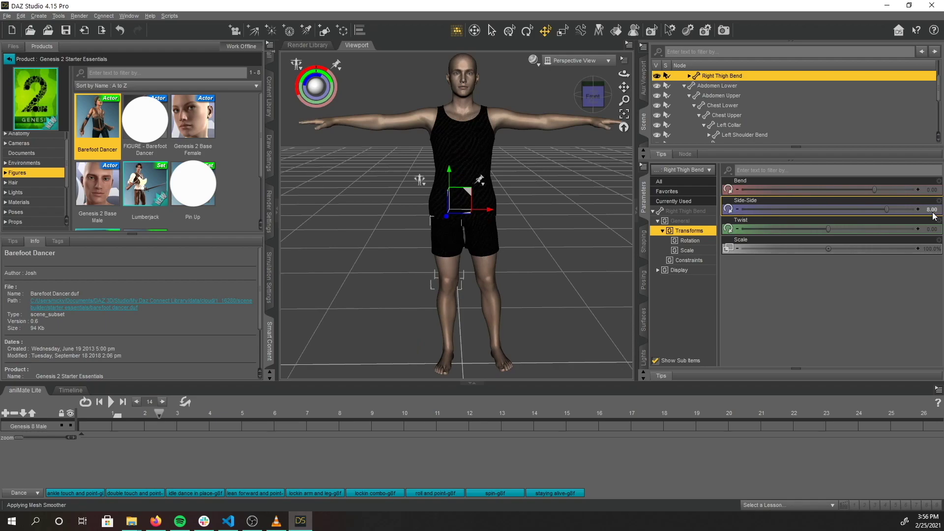
Step: Set the left thigh's Bend Side-Side to -8 and return to a front view
left_click(484, 240)
left_click(933, 211)
type("-8")
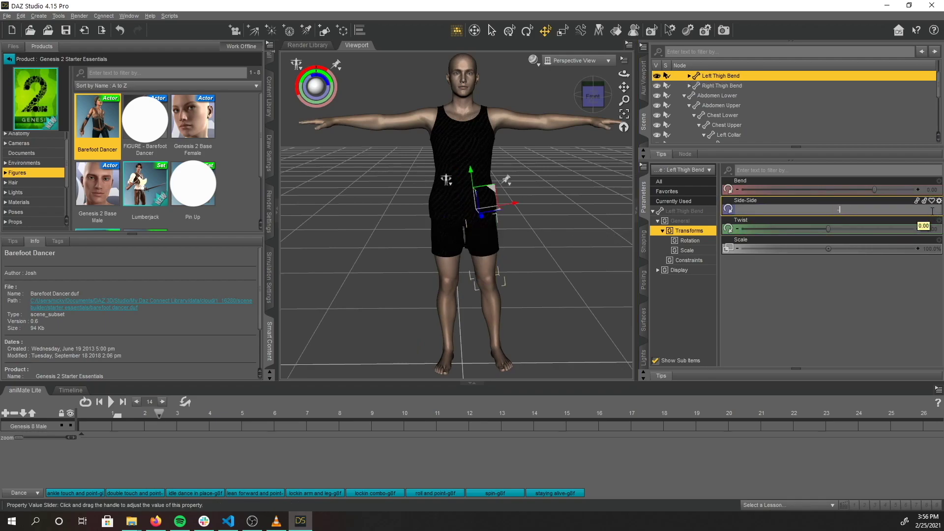
key("Return")
left_click(606, 95)
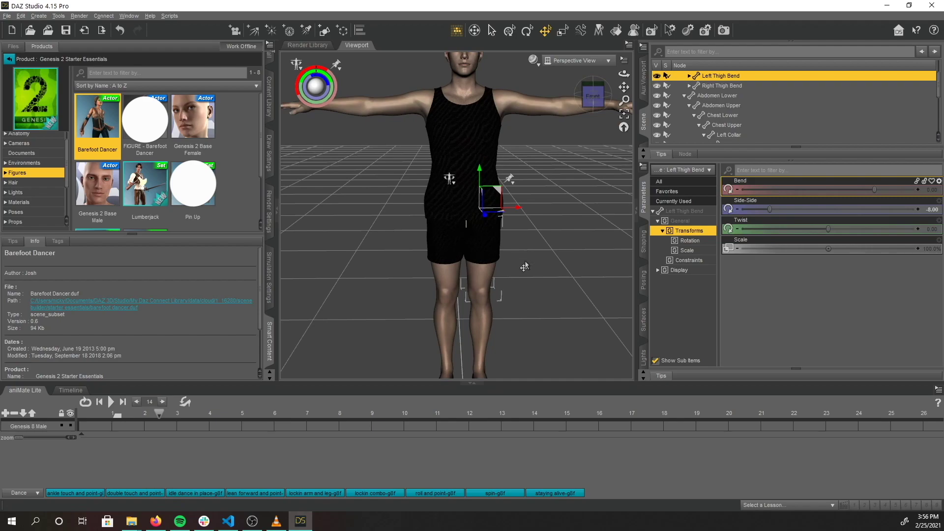
left_click_drag(606, 96, 595, 97)
left_click(590, 95)
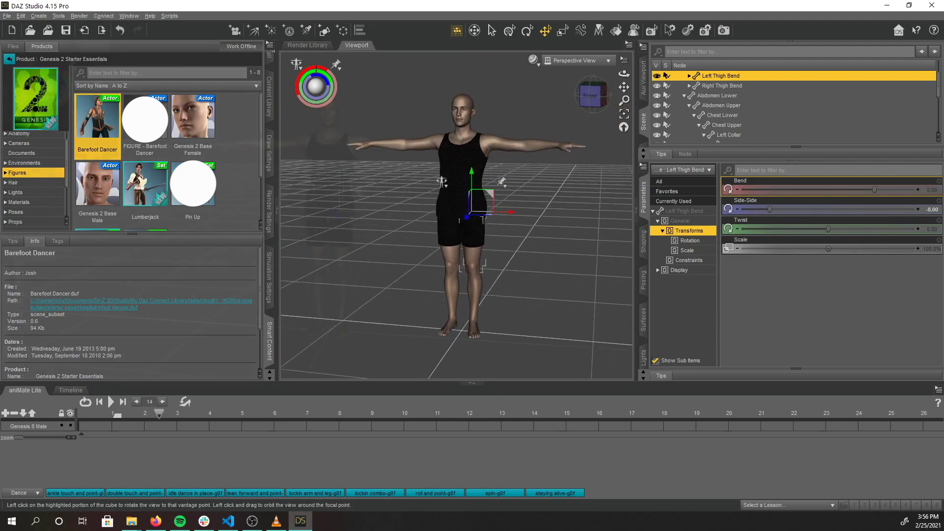
Step: Restore the Tool Settings pane on the left via Window > Panes (Tabs) and list the available tools
left_click(270, 344)
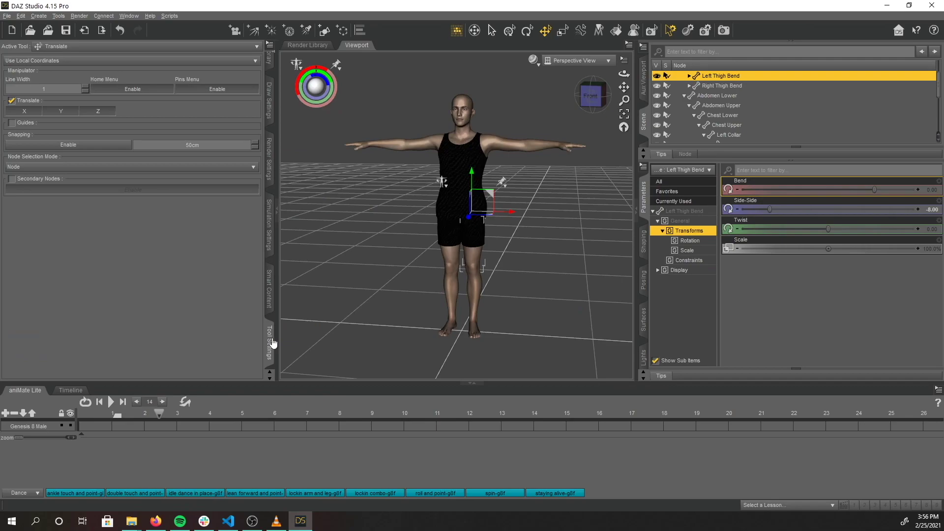
right_click(272, 343)
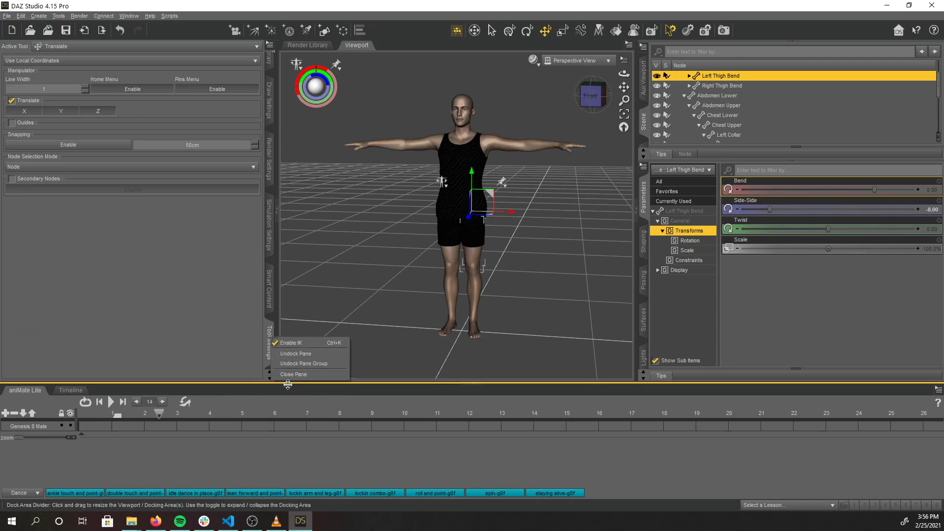
left_click(275, 370)
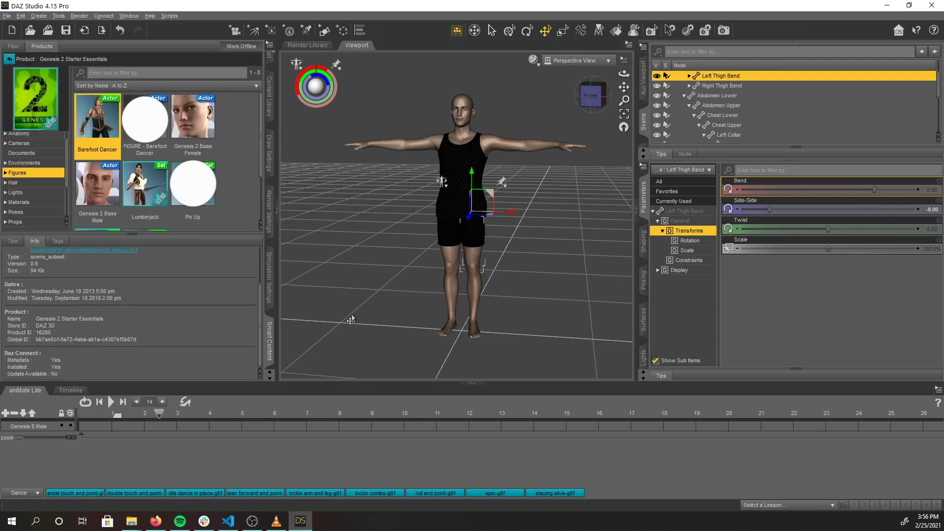
left_click(128, 18)
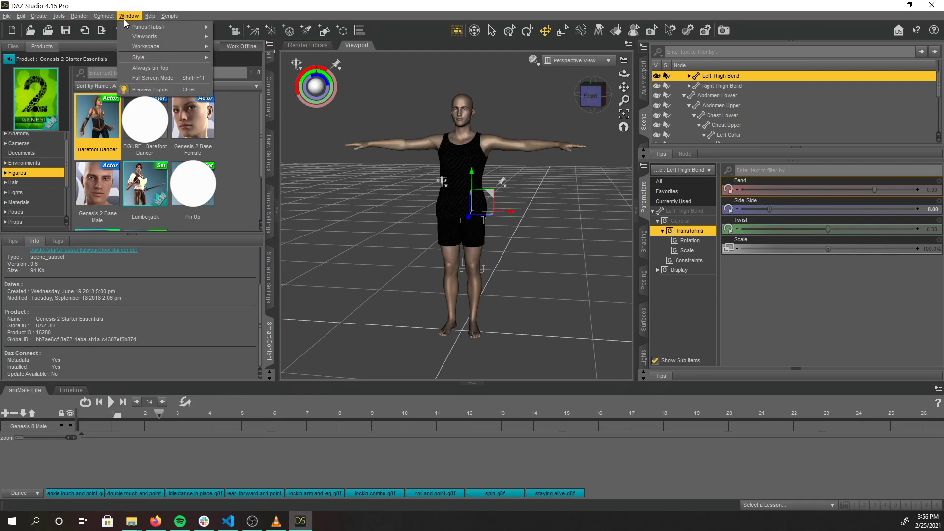
mouse_move(147, 26)
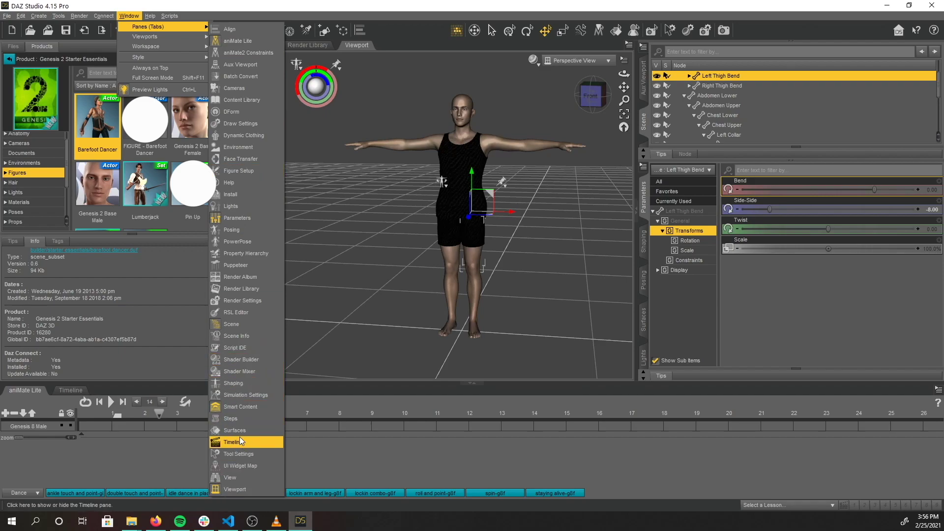
left_click(240, 453)
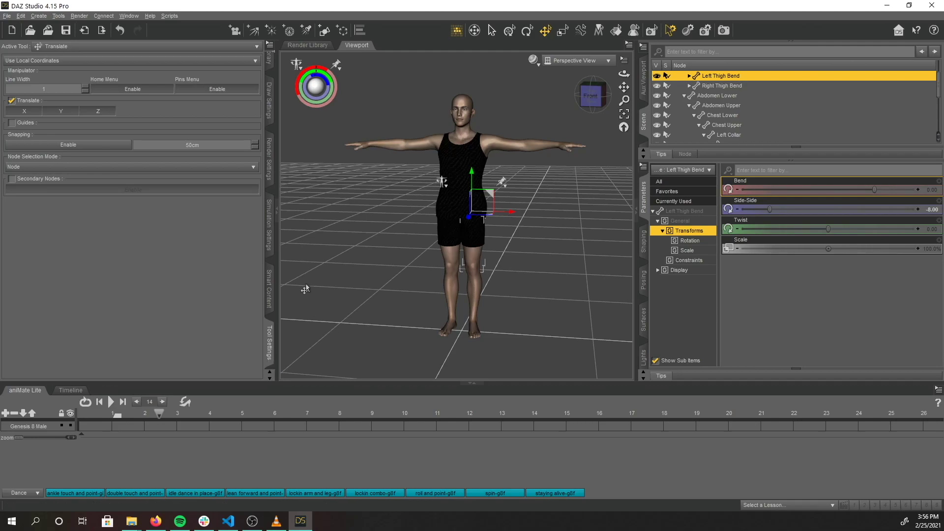
left_click(42, 47)
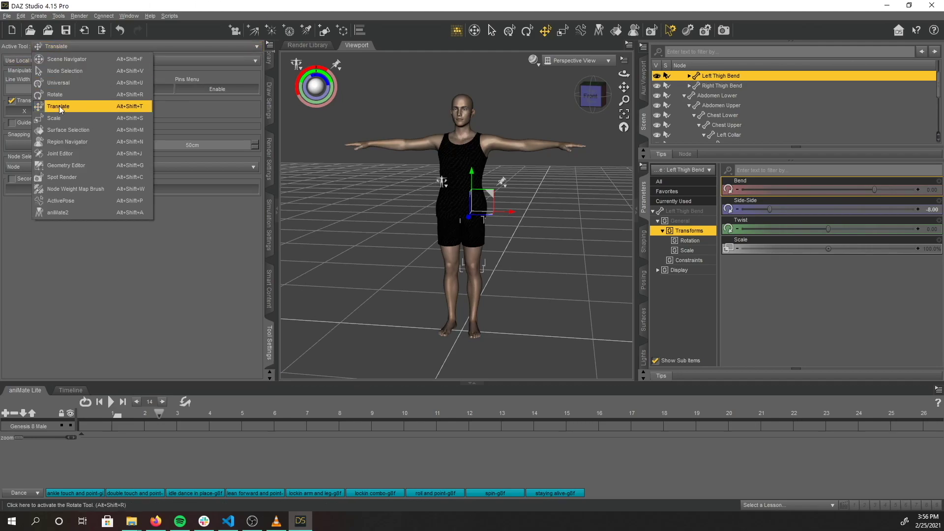
Step: Switch to the Joint Editor and bake the left thigh's joint rotations into its rigging
left_click(66, 155)
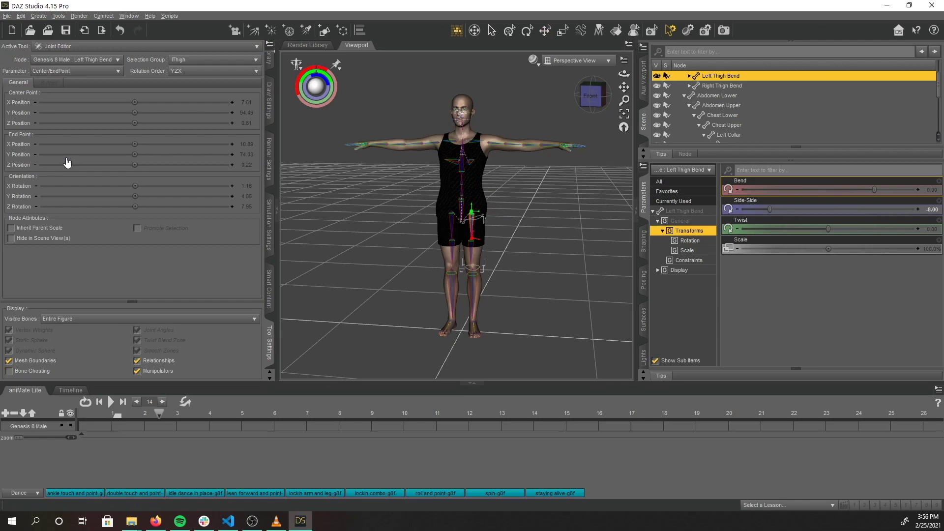
right_click(481, 129)
mouse_move(506, 157)
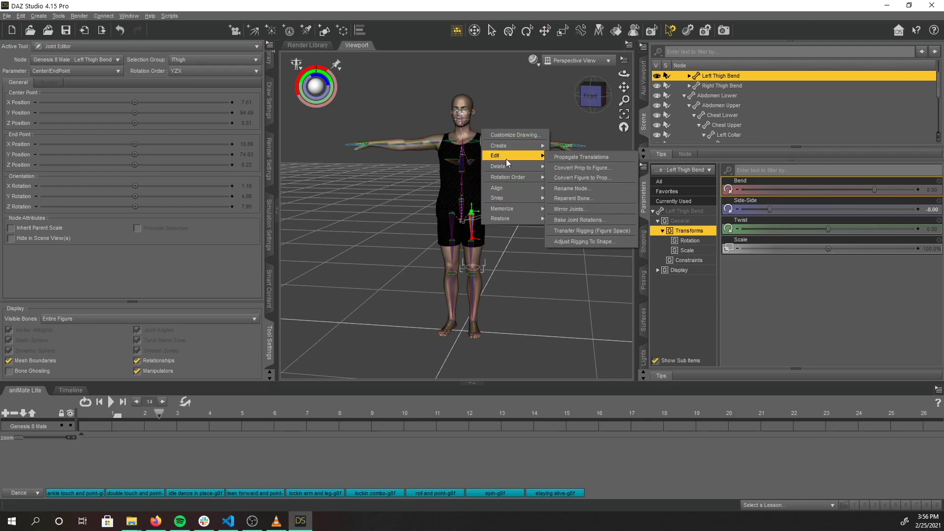
left_click(573, 221)
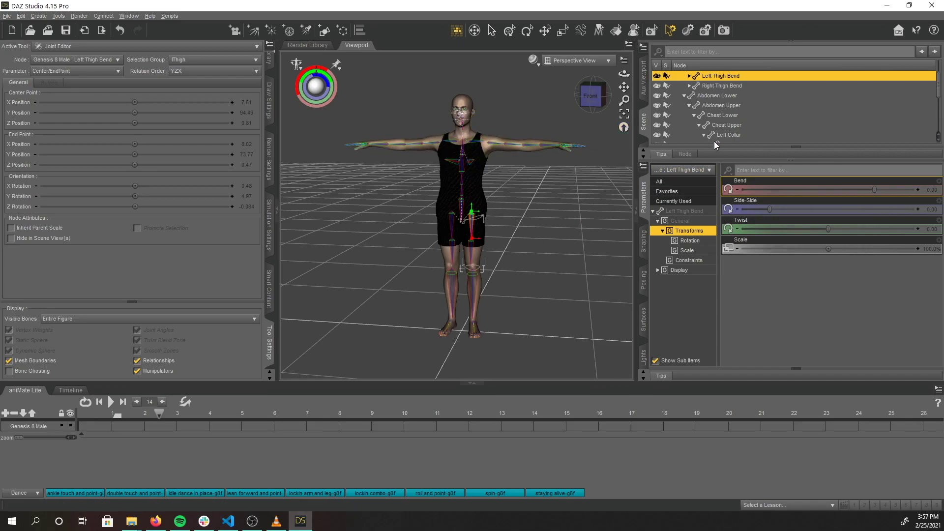
Step: Select the left shoulder bone, orbit to look down on the figure, and pick the Hip
left_click(506, 110)
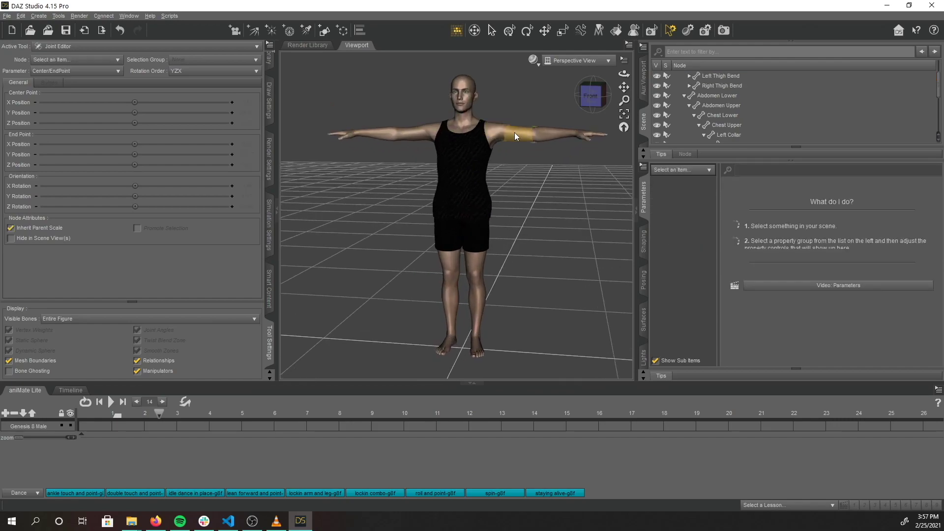
left_click(515, 131)
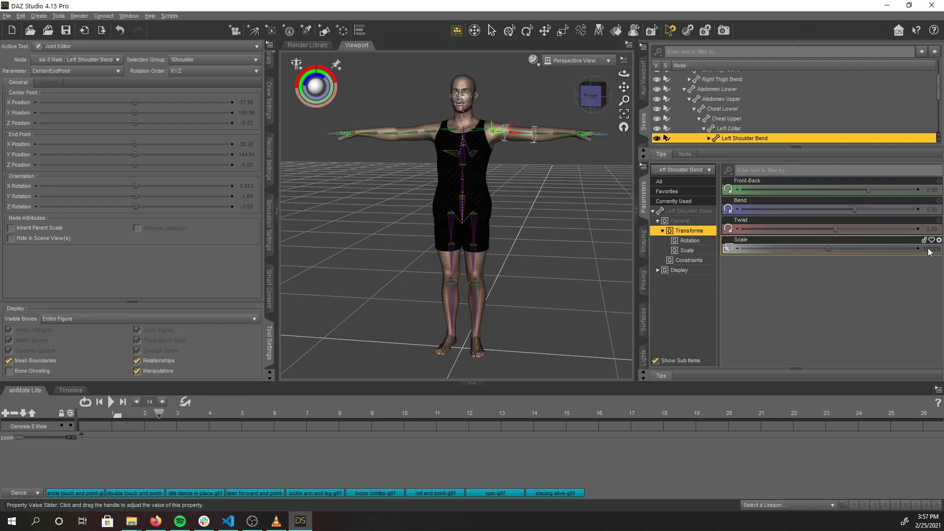
left_click_drag(607, 113, 602, 135)
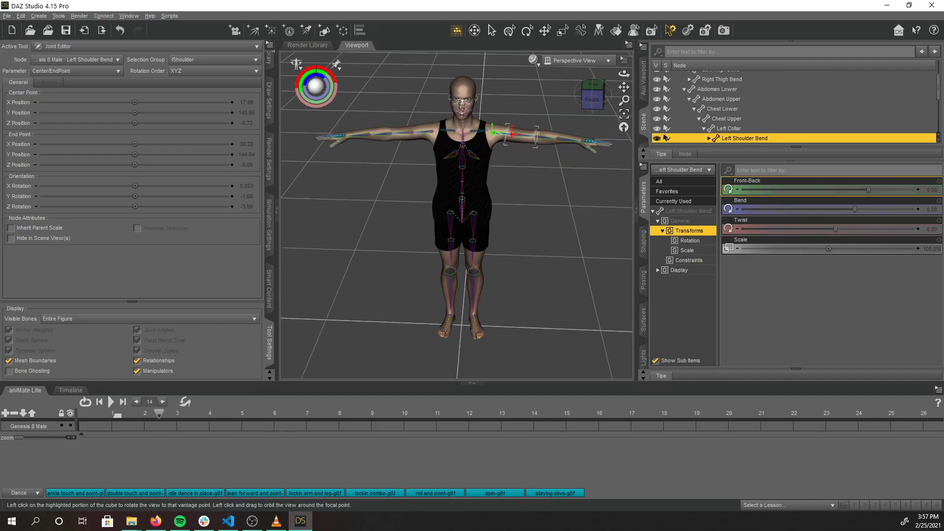
left_click_drag(592, 98, 609, 100)
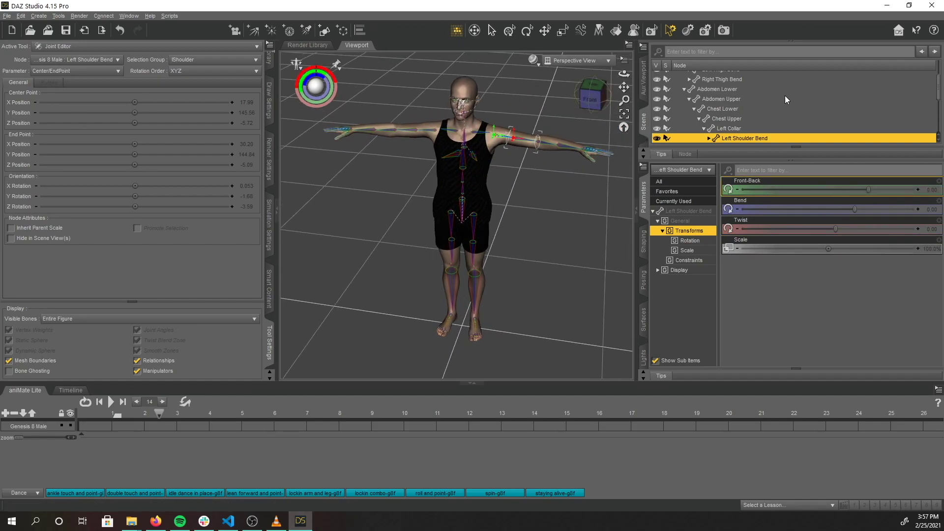
left_click(683, 86)
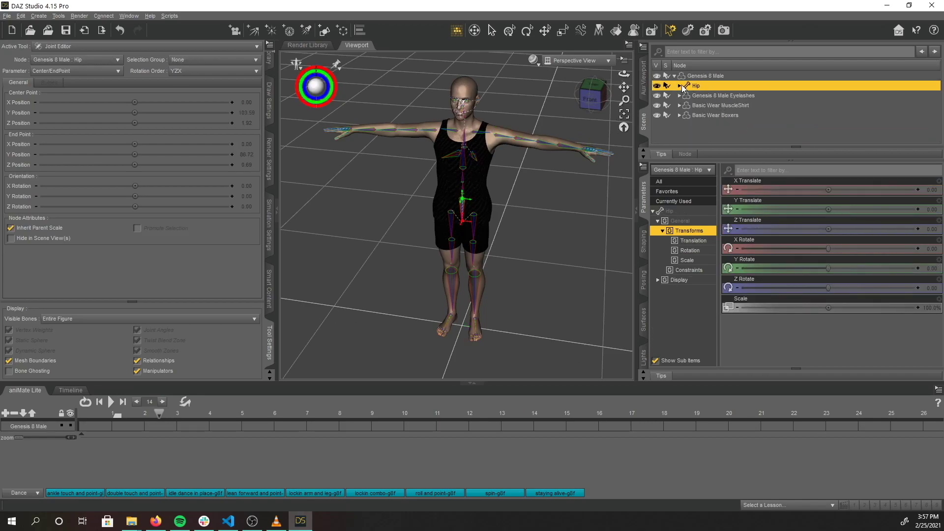
Step: Select the Hip together with all its child bones
left_click(678, 85)
left_click(590, 98)
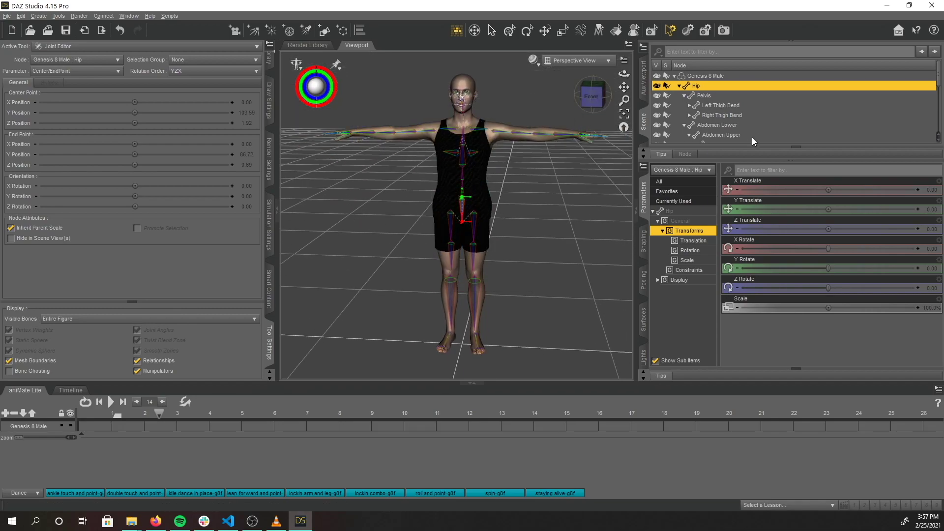
right_click(704, 86)
mouse_move(715, 91)
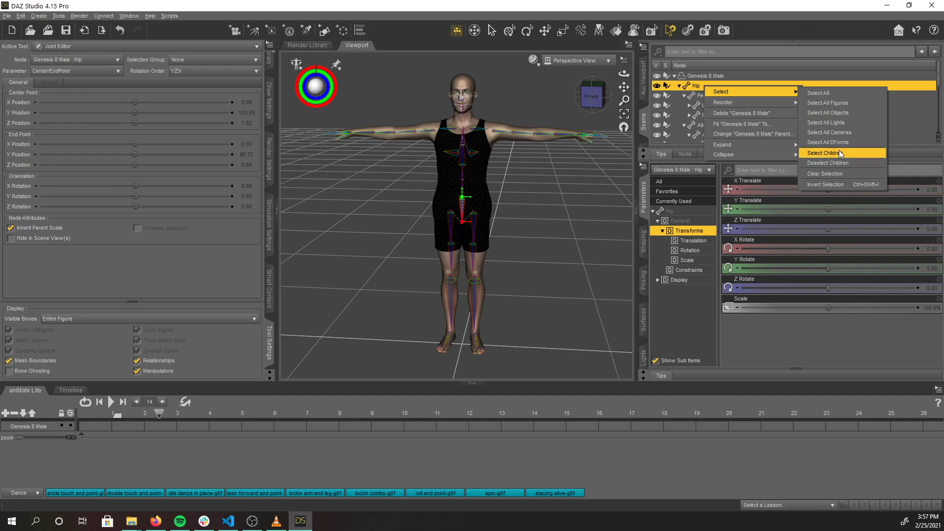
left_click(824, 153)
left_click_drag(939, 82, 942, 141)
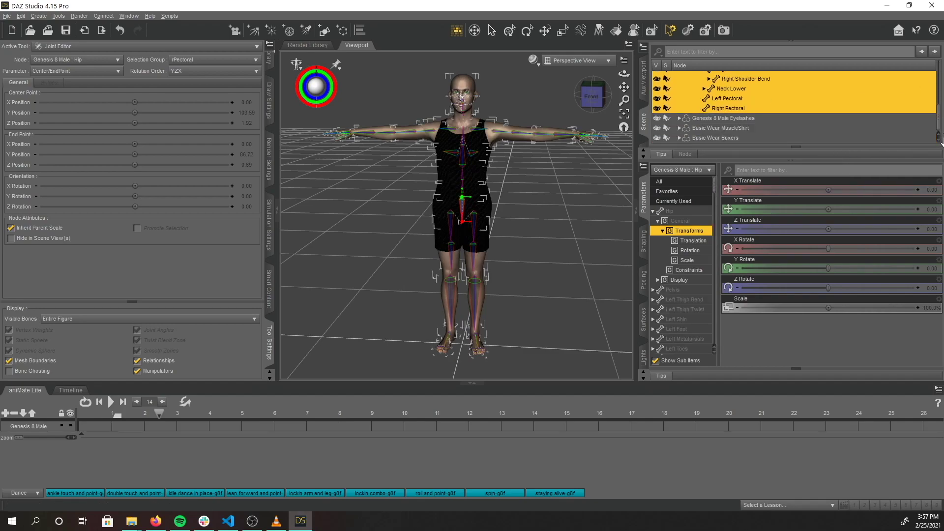
scroll(817, 123, "up", 10)
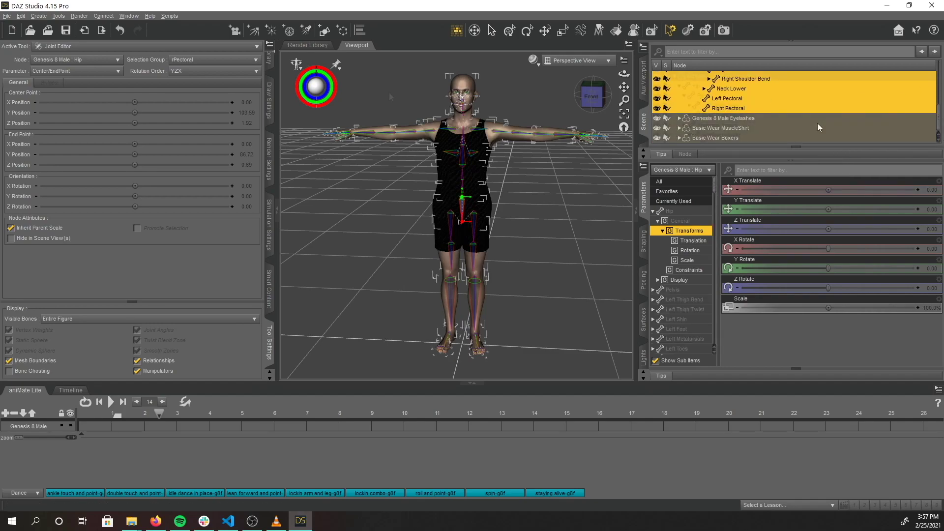
Step: Turn rotation limits off for all selected bones with Edit > Figure > Limits > Limits Off
left_click(20, 17)
mouse_move(44, 103)
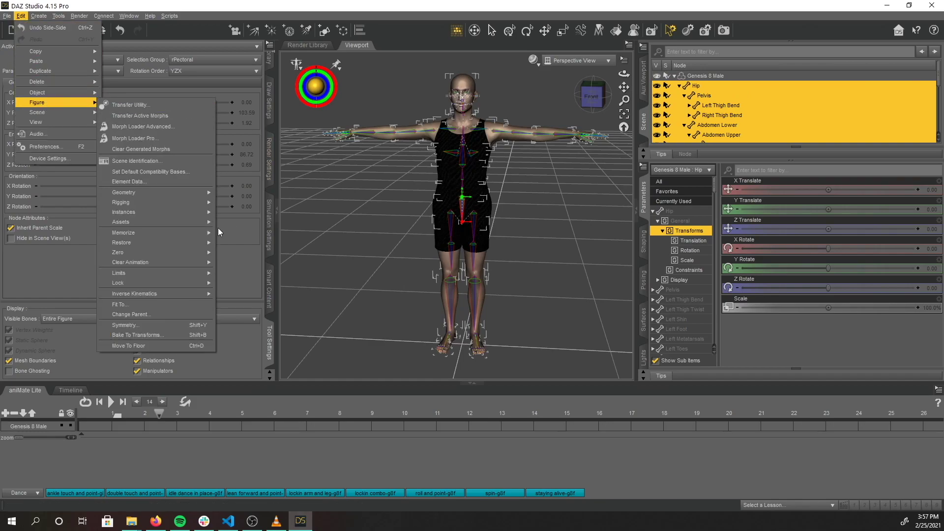
mouse_move(160, 252)
mouse_move(146, 271)
left_click(246, 276)
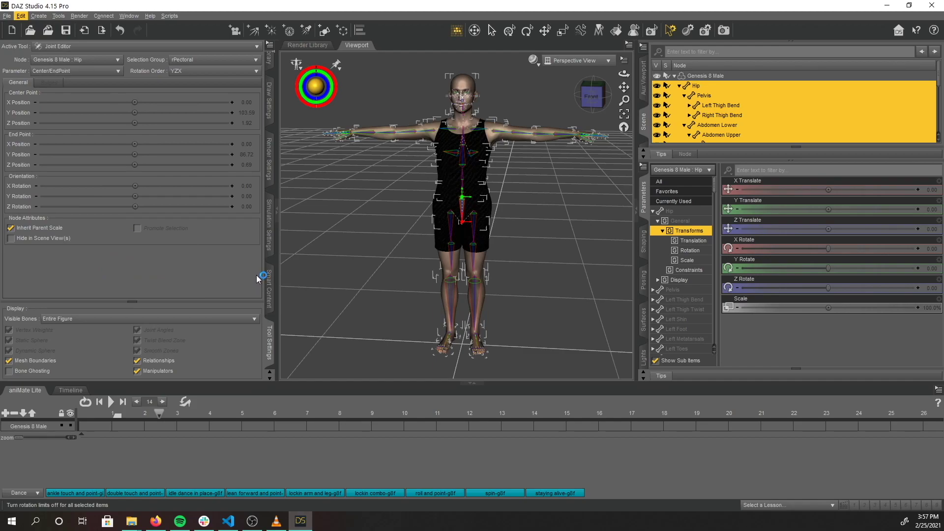
Step: Unlock the selected nodes with Edit > Figure > Lock > Unlock Selected Node(s)
left_click(21, 17)
mouse_move(38, 103)
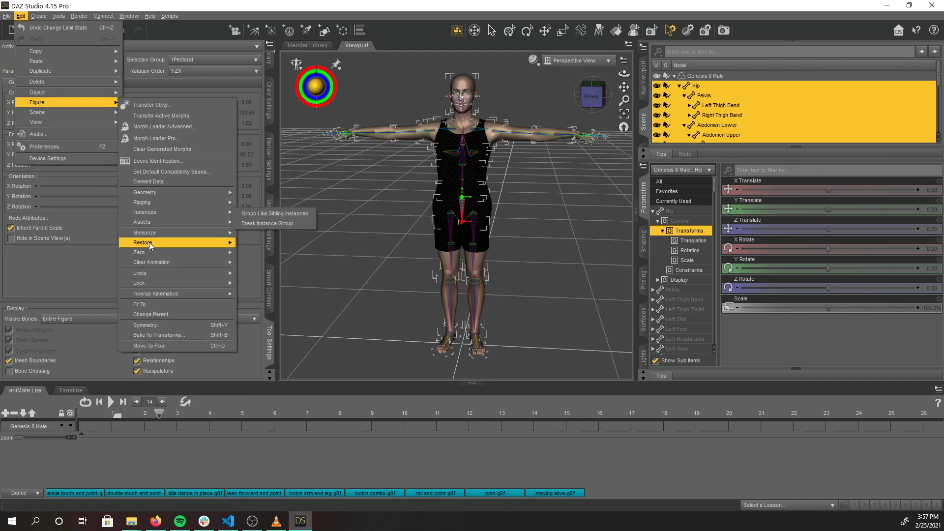
mouse_move(151, 283)
left_click(269, 314)
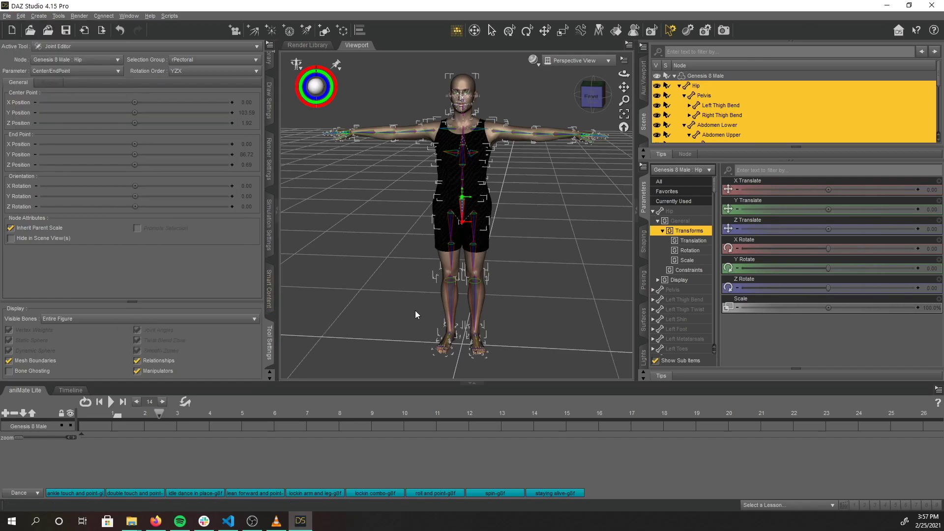
Step: Apply the 'dance' preset from My DAZ 3D Library > Animations to the male, extend the timeline, and play it
left_click(696, 87)
left_click(269, 56)
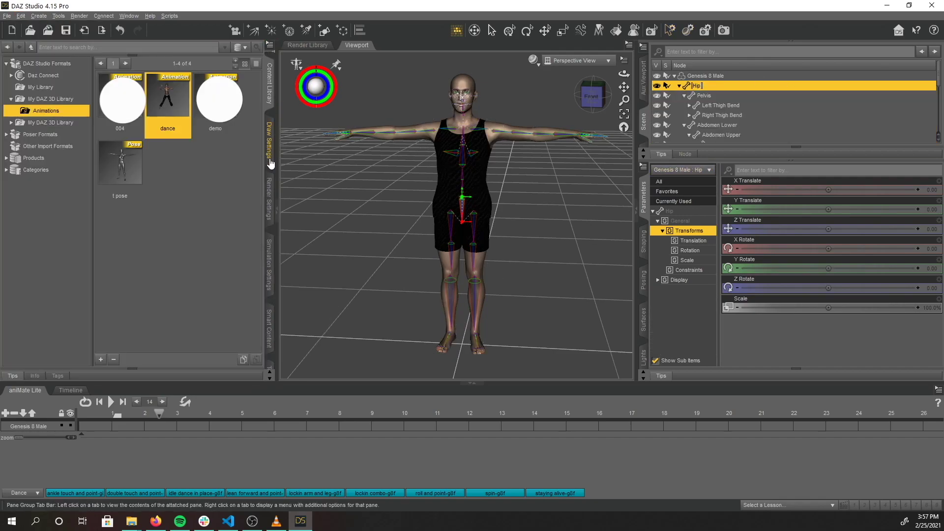
left_click_drag(164, 101, 182, 105)
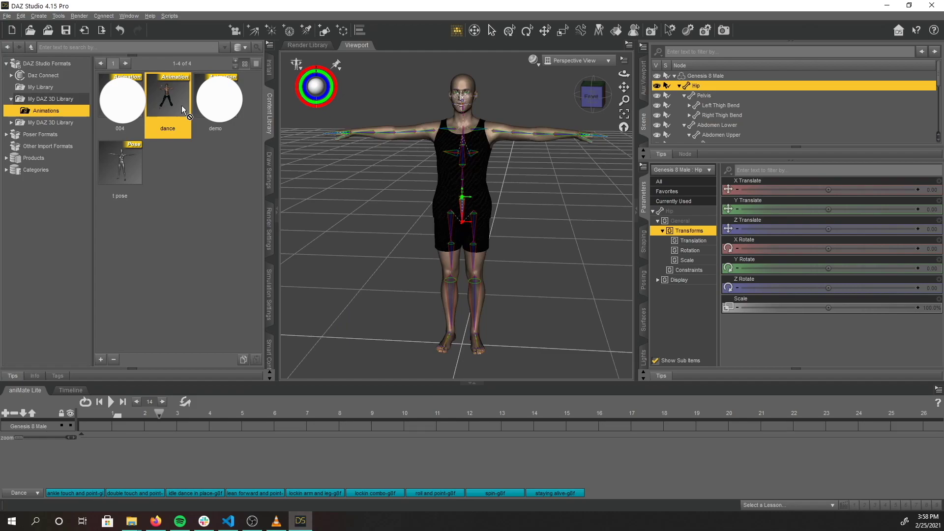
left_click_drag(191, 110, 431, 202)
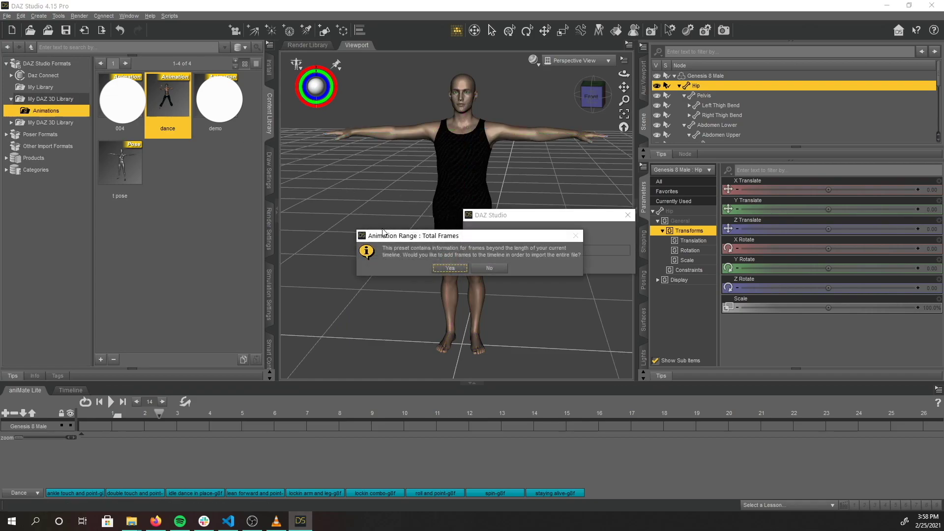
left_click(452, 268)
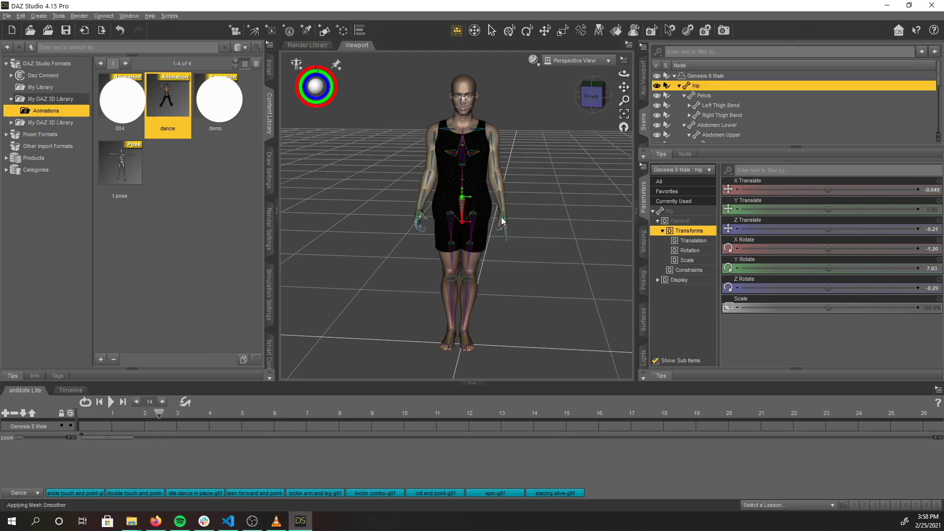
left_click(111, 401)
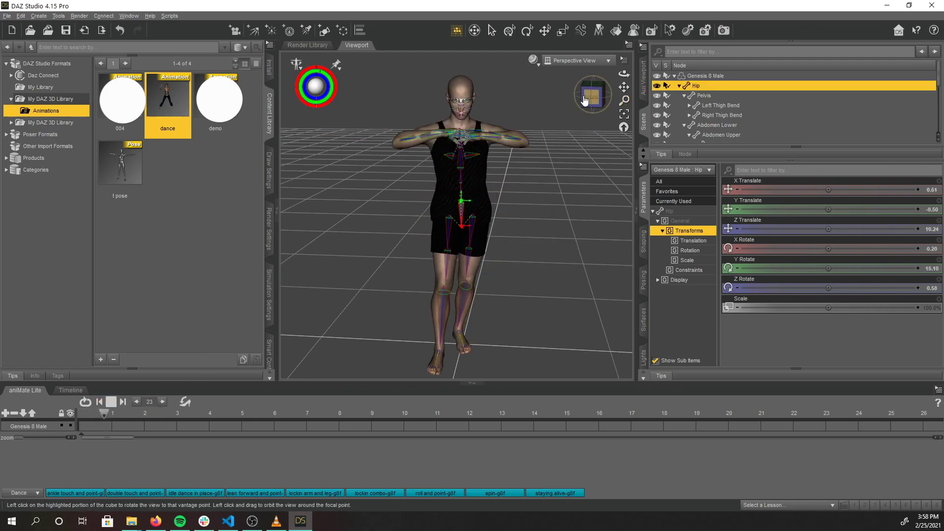